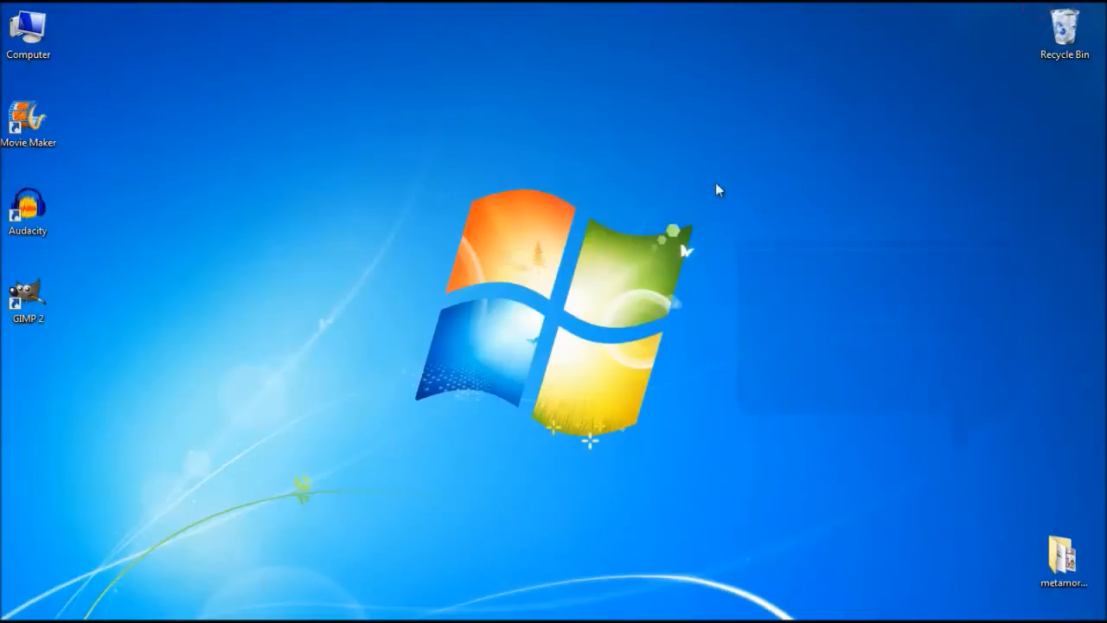
Switch to the browser and open the Audacity site's Windows downloads, then its LAME MP3 encoder installation instructions
{"action": "left_click", "coordinate": [179, 609]}
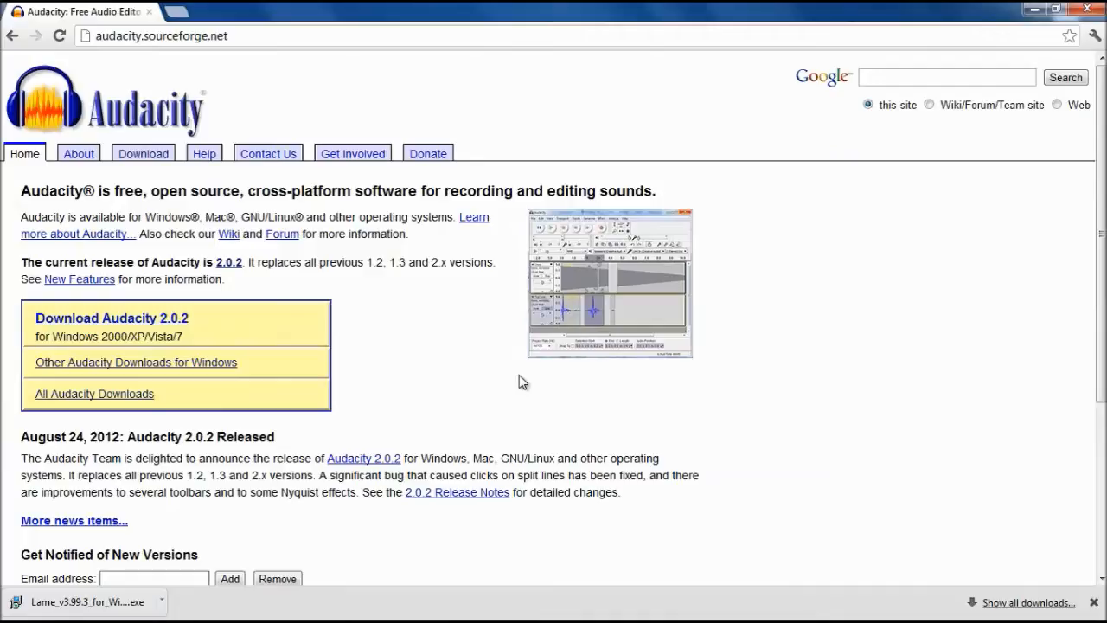
{"action": "left_click_drag", "start_coordinate": [256, 37], "coordinate": [90, 37]}
{"action": "left_click", "coordinate": [141, 153]}
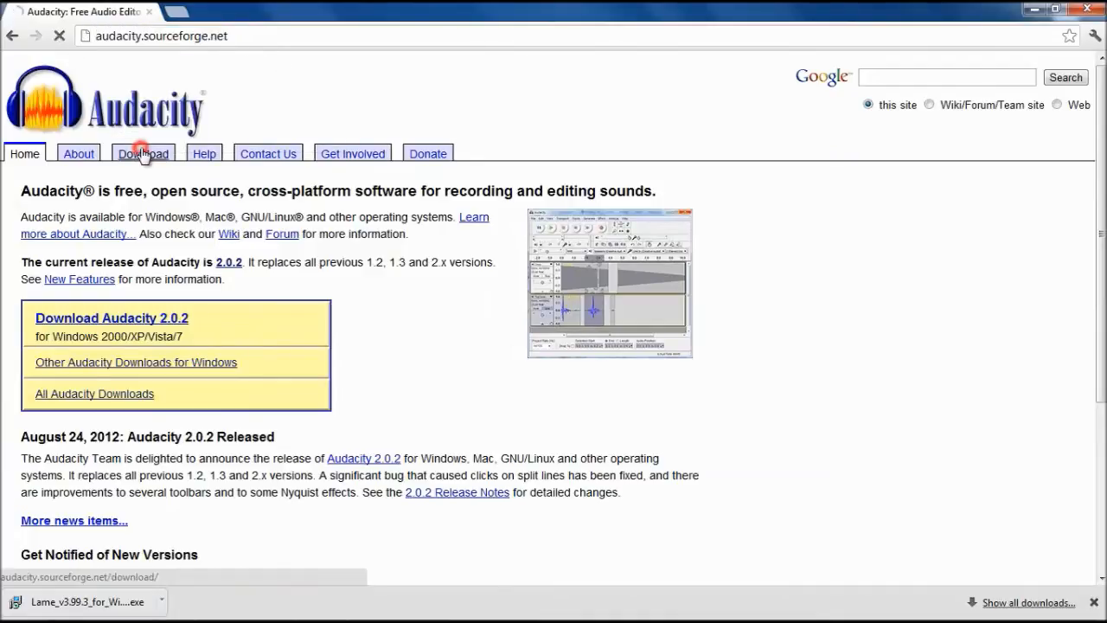
{"action": "left_click", "coordinate": [66, 238]}
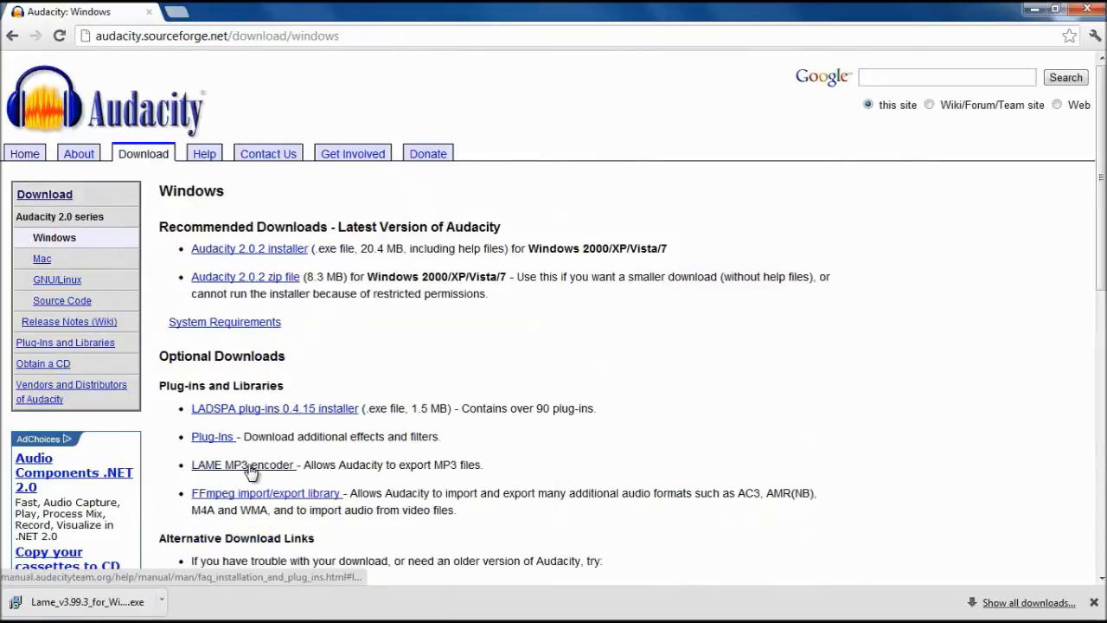
{"action": "left_click", "coordinate": [249, 467]}
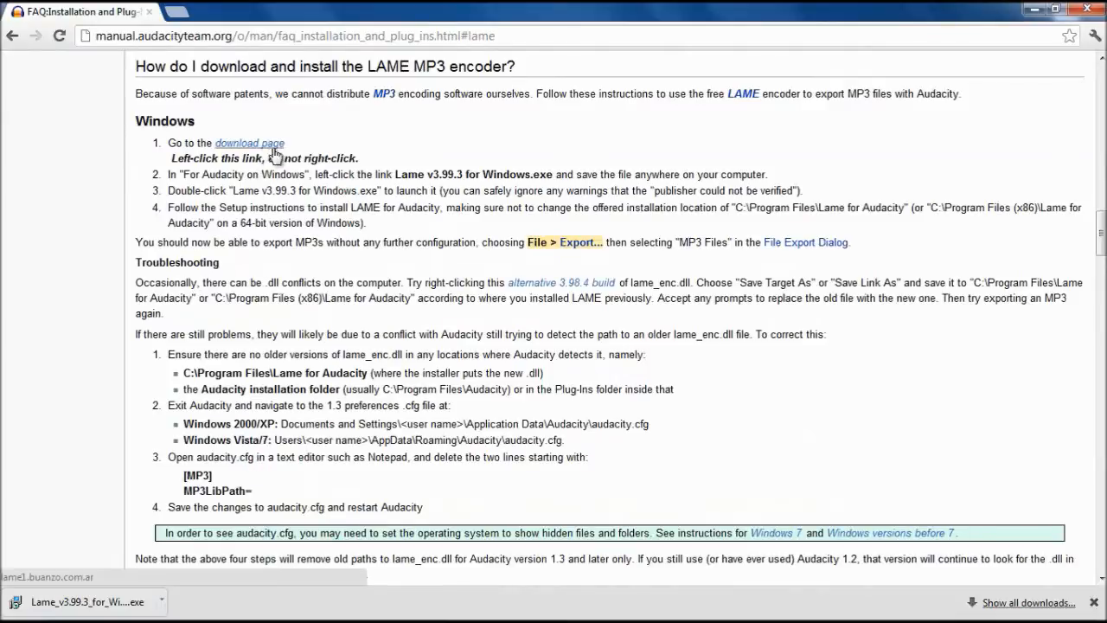
Switch to Audacity and record a stereo test clip about 8.6 seconds long
{"action": "mouse_move", "coordinate": [394, 618]}
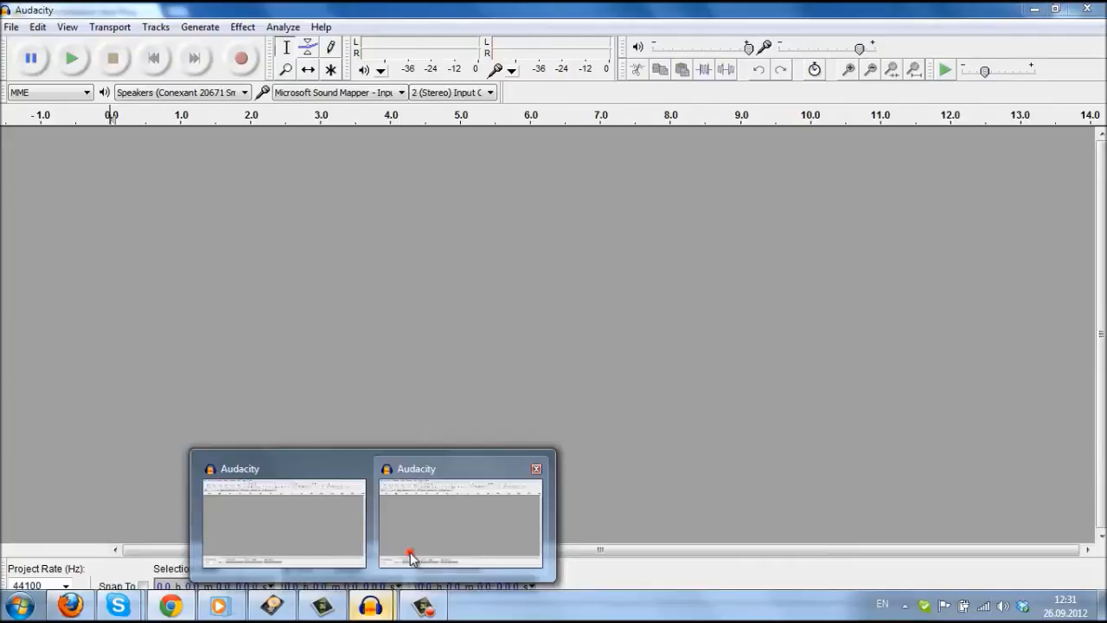
{"action": "left_click", "coordinate": [410, 551]}
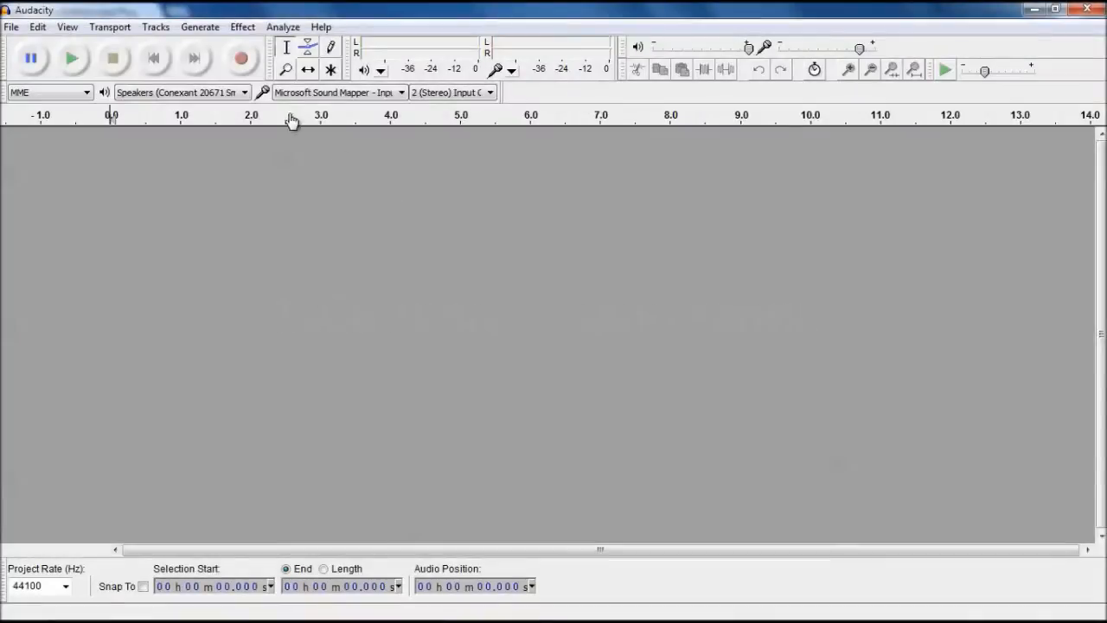
{"action": "left_click", "coordinate": [242, 59]}
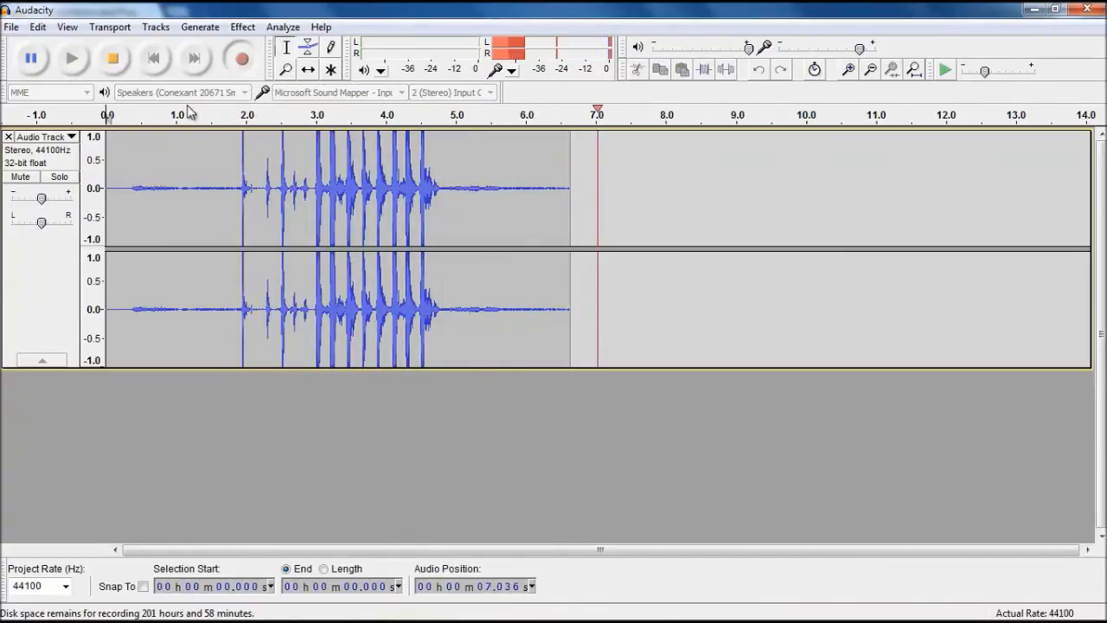
{"action": "left_click", "coordinate": [112, 58]}
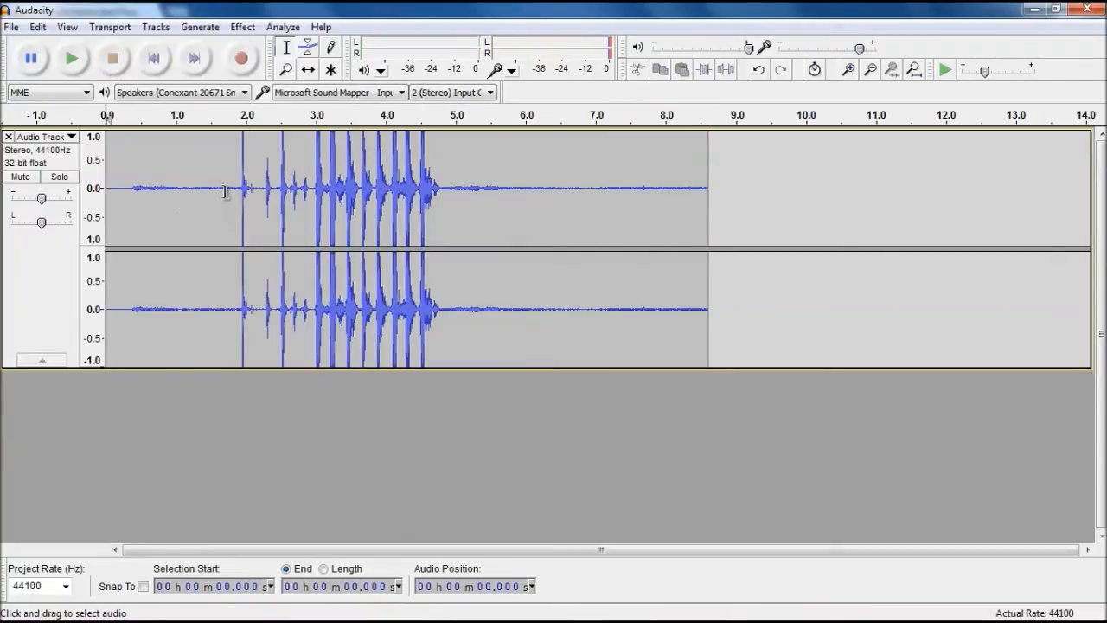
Delete a short quiet stretch near the start of the recorded test clip
{"action": "left_click_drag", "start_coordinate": [232, 191], "coordinate": [82, 192]}
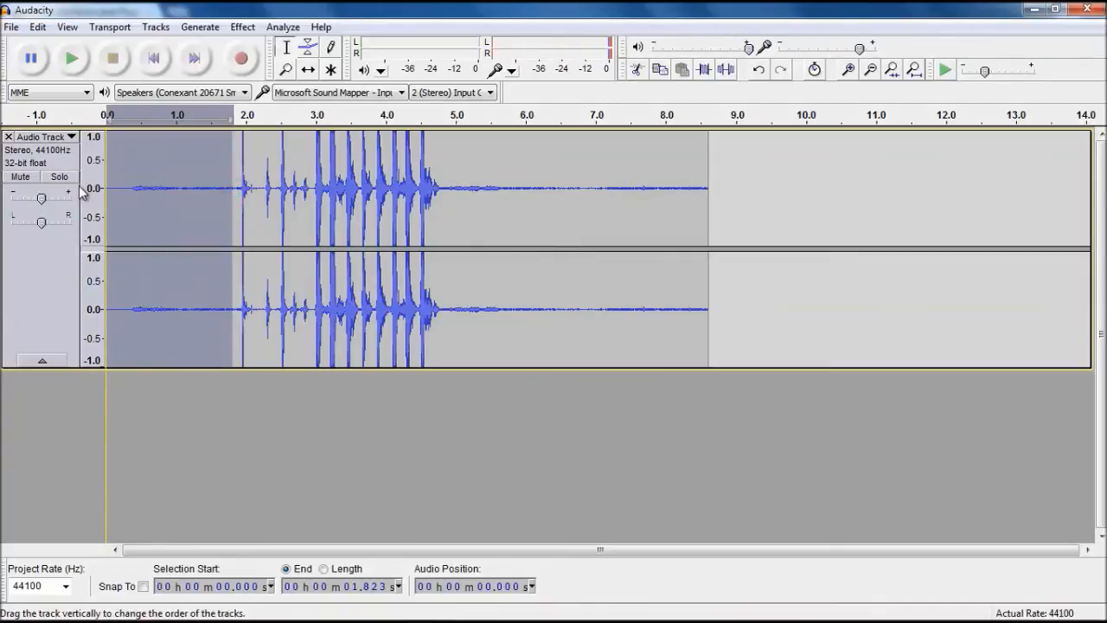
{"action": "left_click_drag", "start_coordinate": [152, 202], "coordinate": [121, 213]}
{"action": "key", "text": "Delete"}
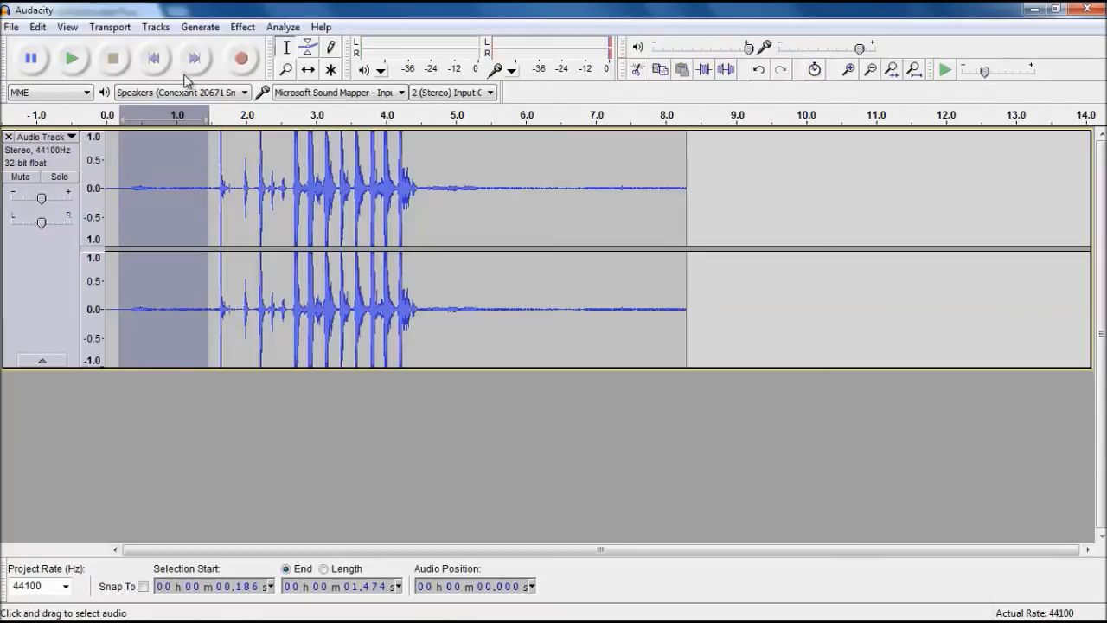
Remove the test track and record a new clip about 8.4 seconds long, starting with a few seconds of silence
{"action": "left_click", "coordinate": [7, 138]}
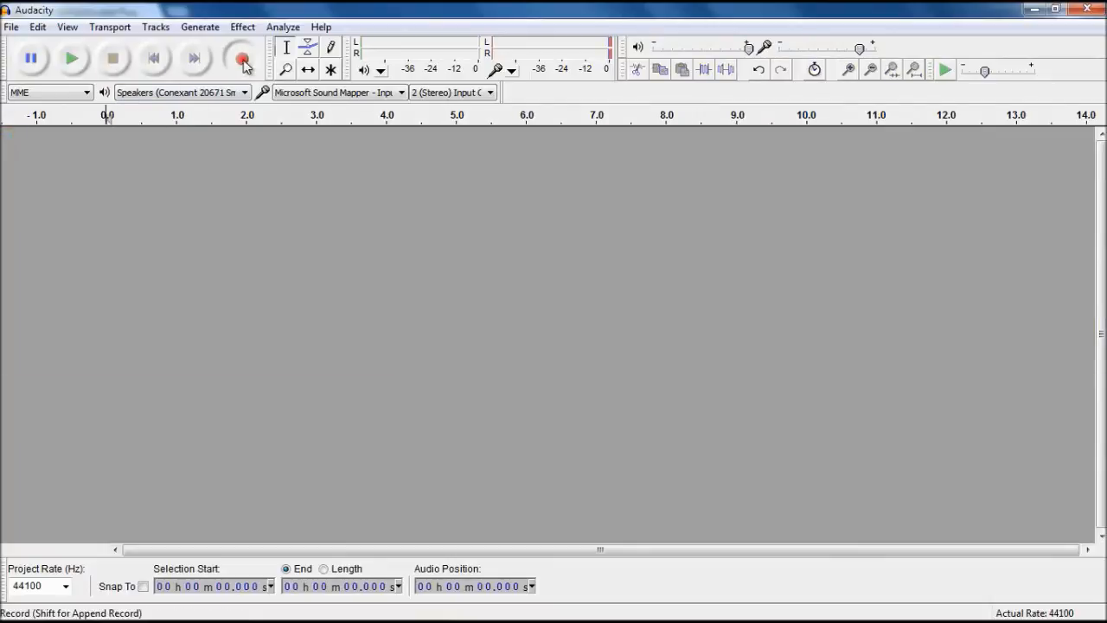
{"action": "left_click", "coordinate": [243, 61]}
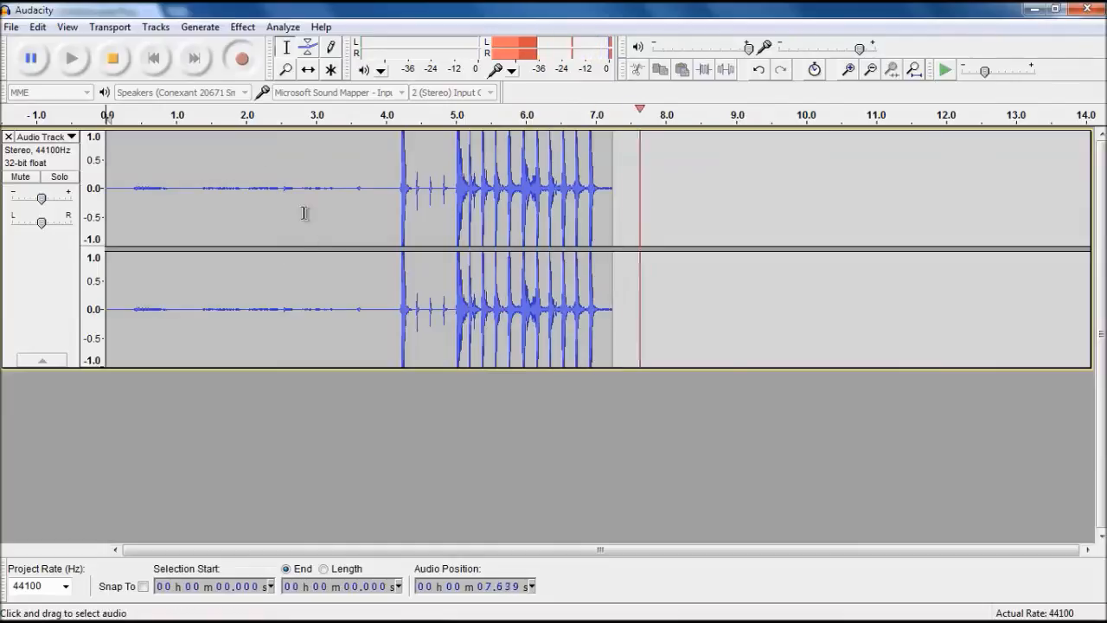
{"action": "key", "text": "space"}
Capture a Noise Removal profile from the silent first 3.03 seconds or so of the new recording
{"action": "left_click_drag", "start_coordinate": [317, 205], "coordinate": [107, 205]}
{"action": "left_click", "coordinate": [242, 28]}
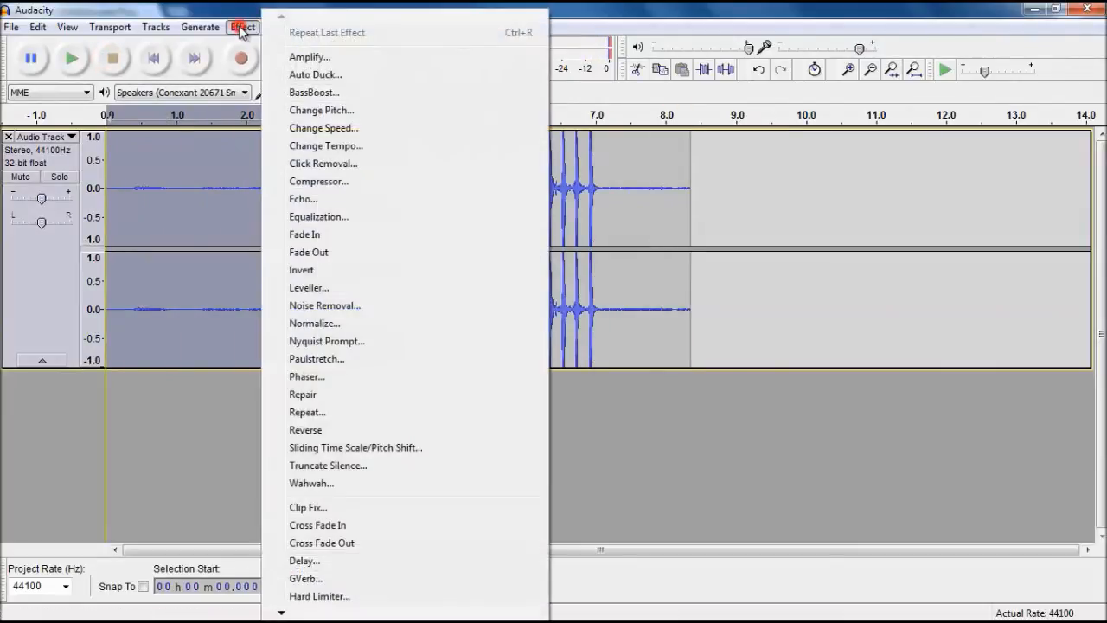
{"action": "left_click", "coordinate": [356, 306]}
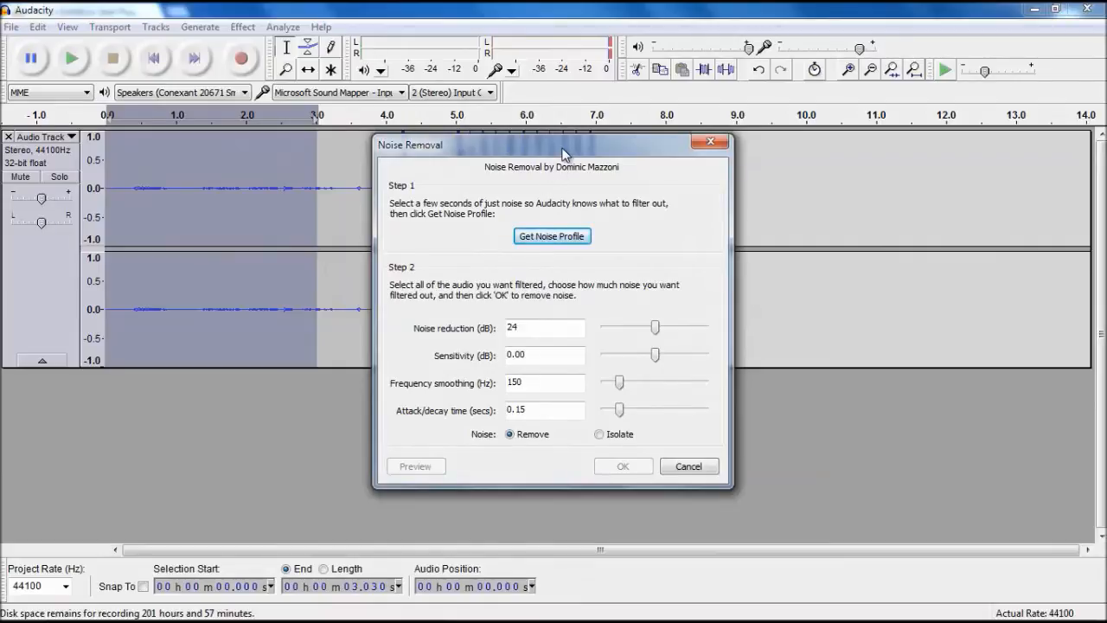
{"action": "left_click", "coordinate": [563, 236]}
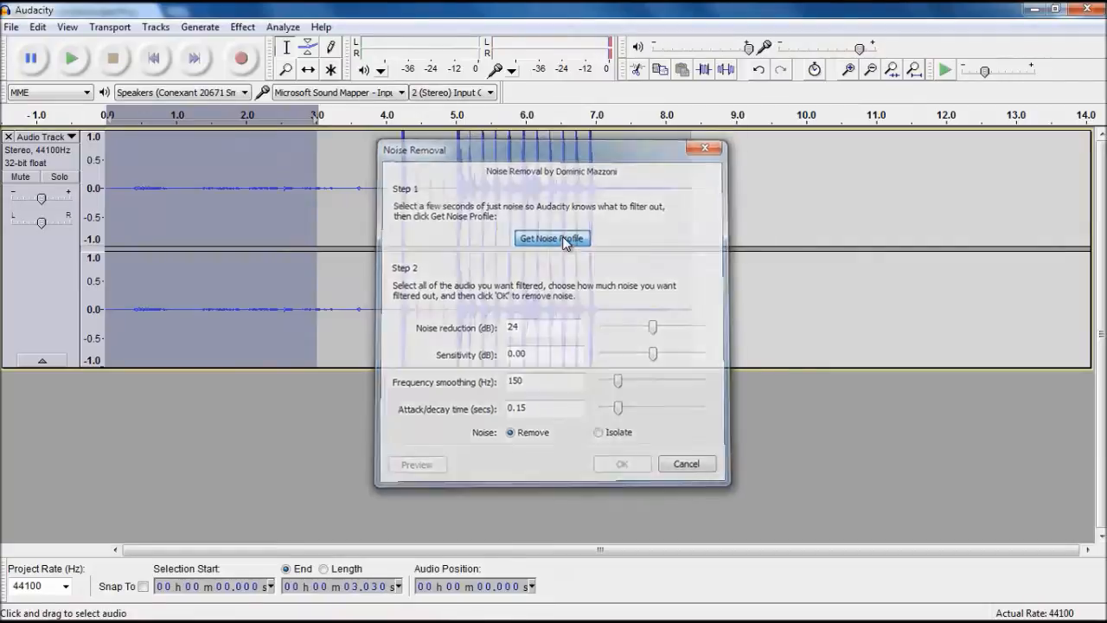
Select the entire recording and apply Noise Removal with the existing settings
{"action": "key", "text": "ctrl+a"}
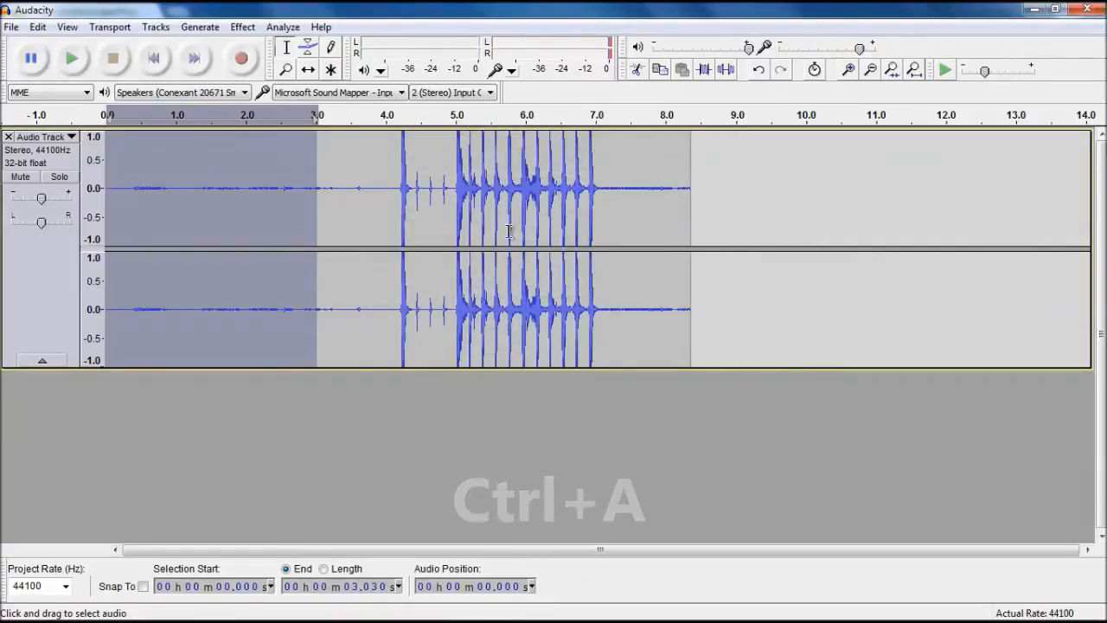
{"action": "left_click", "coordinate": [370, 222]}
{"action": "left_click_drag", "start_coordinate": [104, 190], "coordinate": [687, 240]}
{"action": "left_click", "coordinate": [38, 27]}
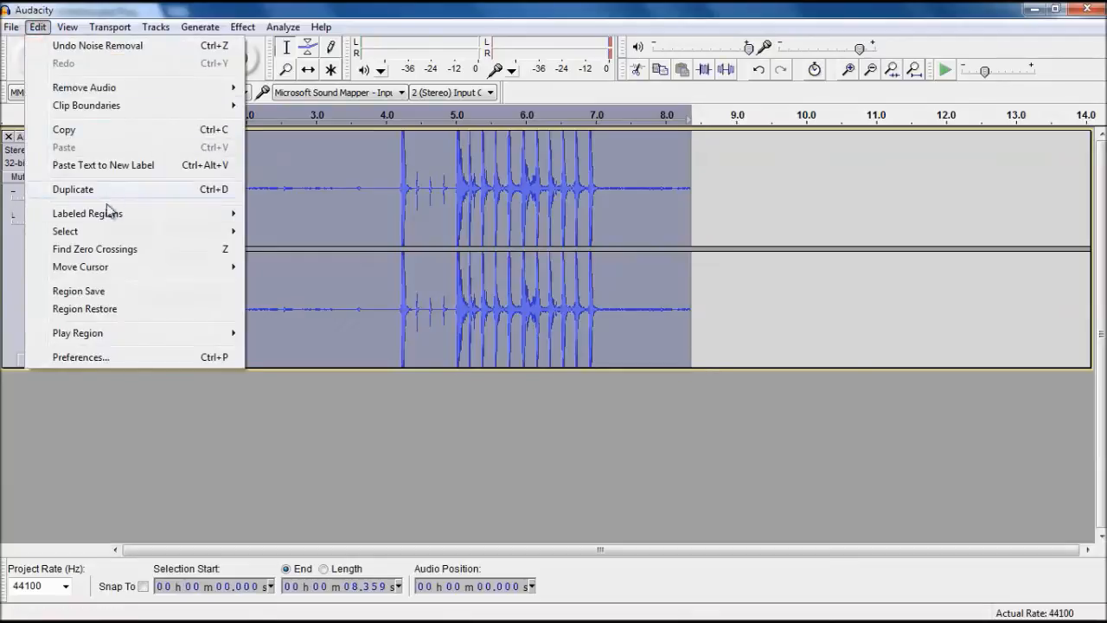
{"action": "mouse_move", "coordinate": [94, 228]}
{"action": "left_click", "coordinate": [268, 229]}
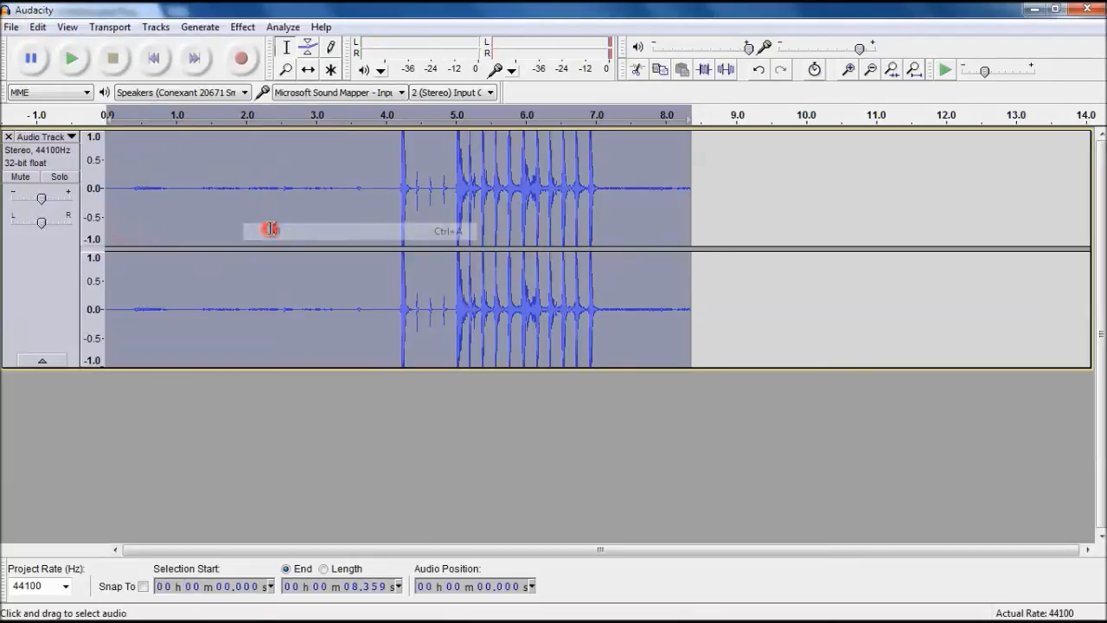
{"action": "left_click", "coordinate": [241, 26]}
{"action": "left_click", "coordinate": [338, 306]}
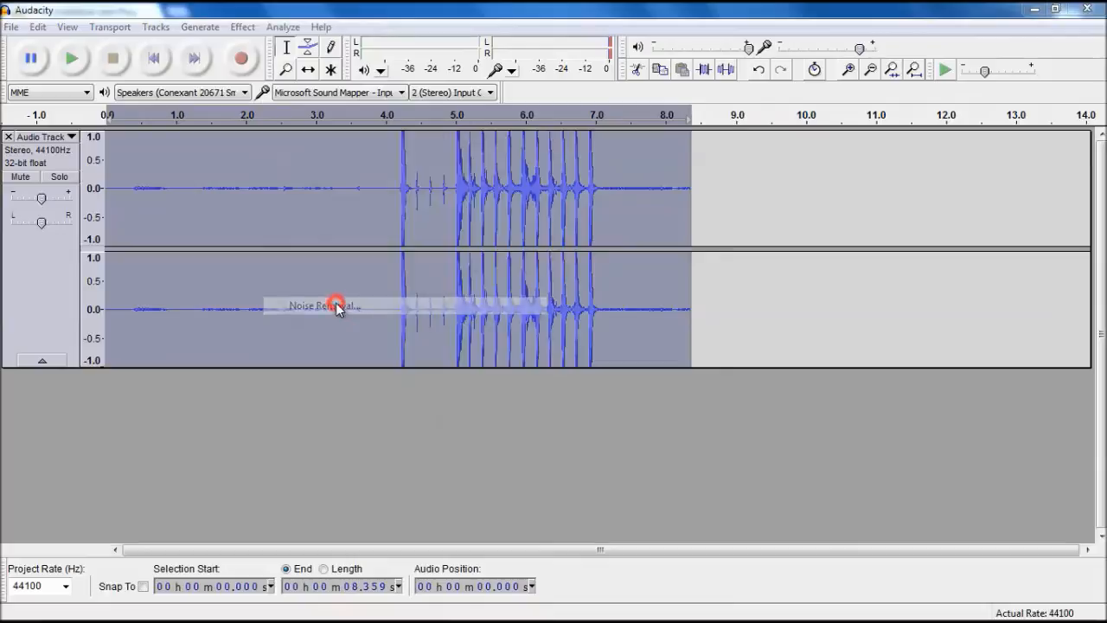
{"action": "left_click", "coordinate": [619, 468]}
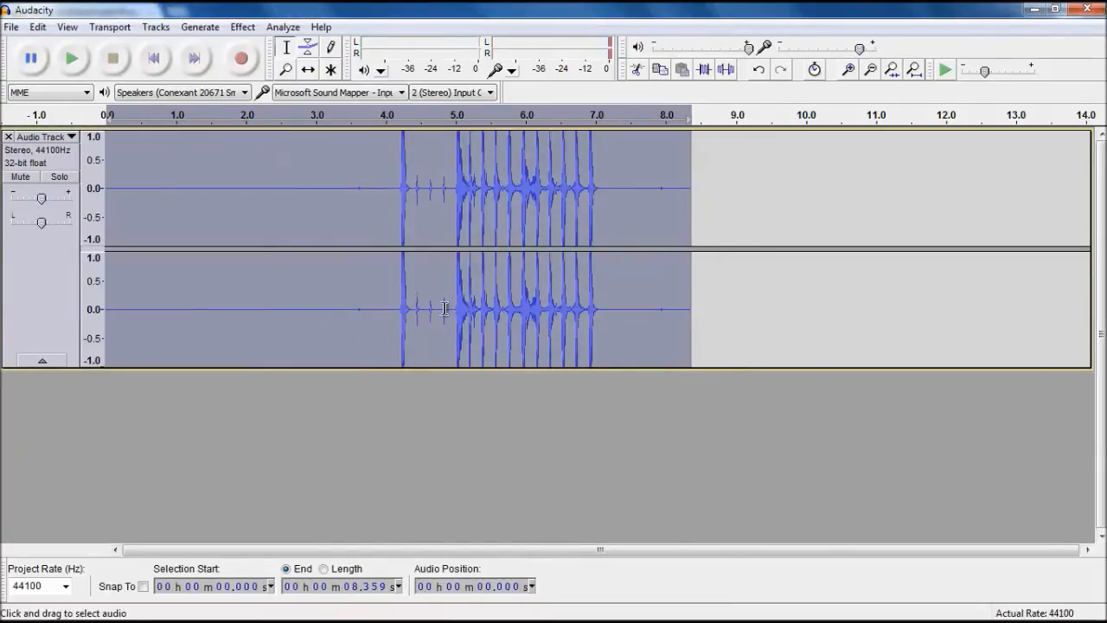
Delete the silence in about the first 3.4 seconds of the cleaned recording
{"action": "left_click_drag", "start_coordinate": [343, 210], "coordinate": [90, 212]}
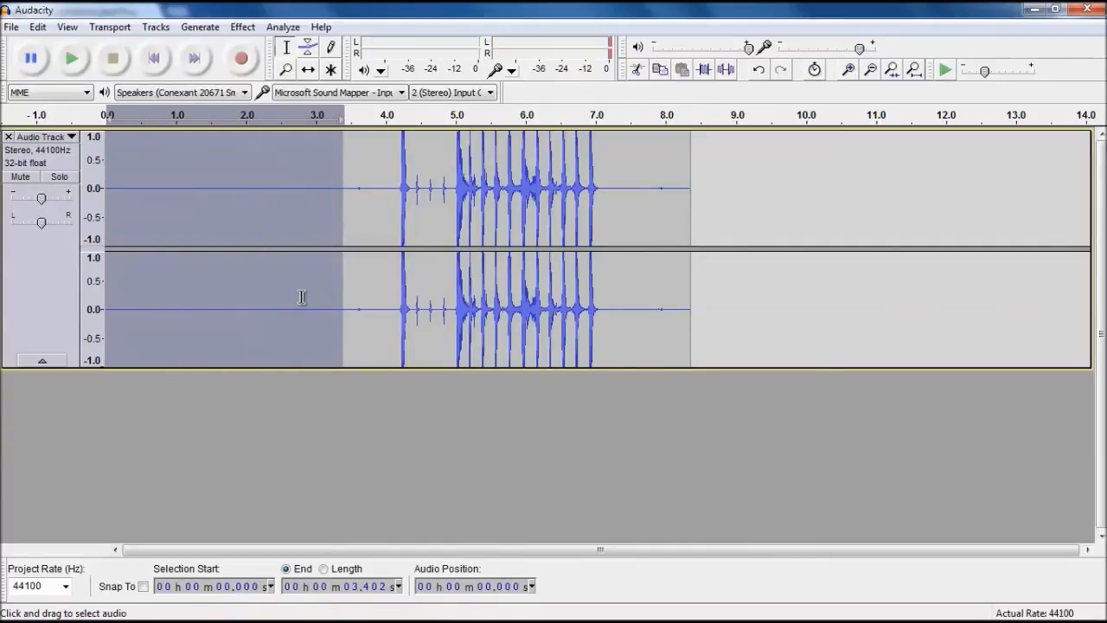
{"action": "key", "text": "Delete"}
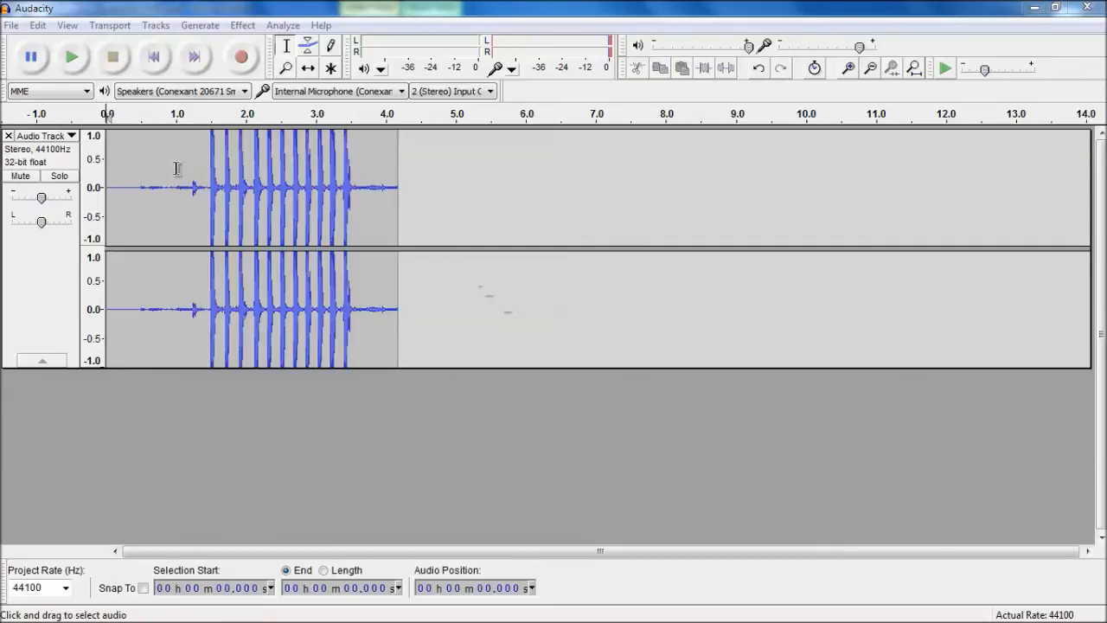
Amplify the loud section between about 1.45 and 3.66 seconds by 9.2 dB, allowing clipping
{"action": "left_click_drag", "start_coordinate": [209, 173], "coordinate": [362, 190]}
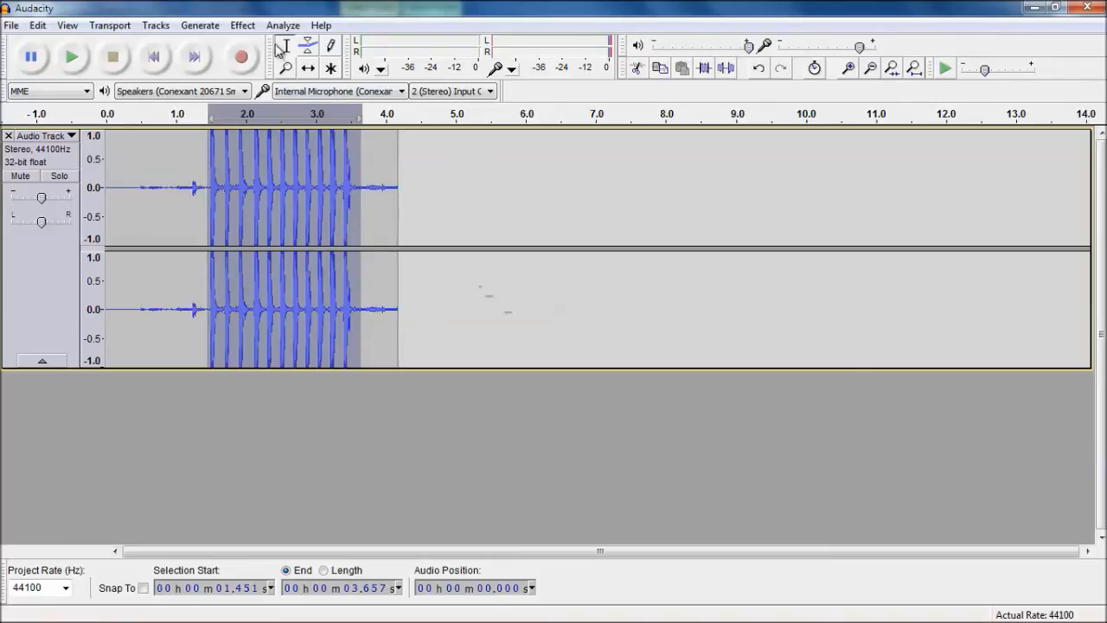
{"action": "left_click", "coordinate": [243, 25]}
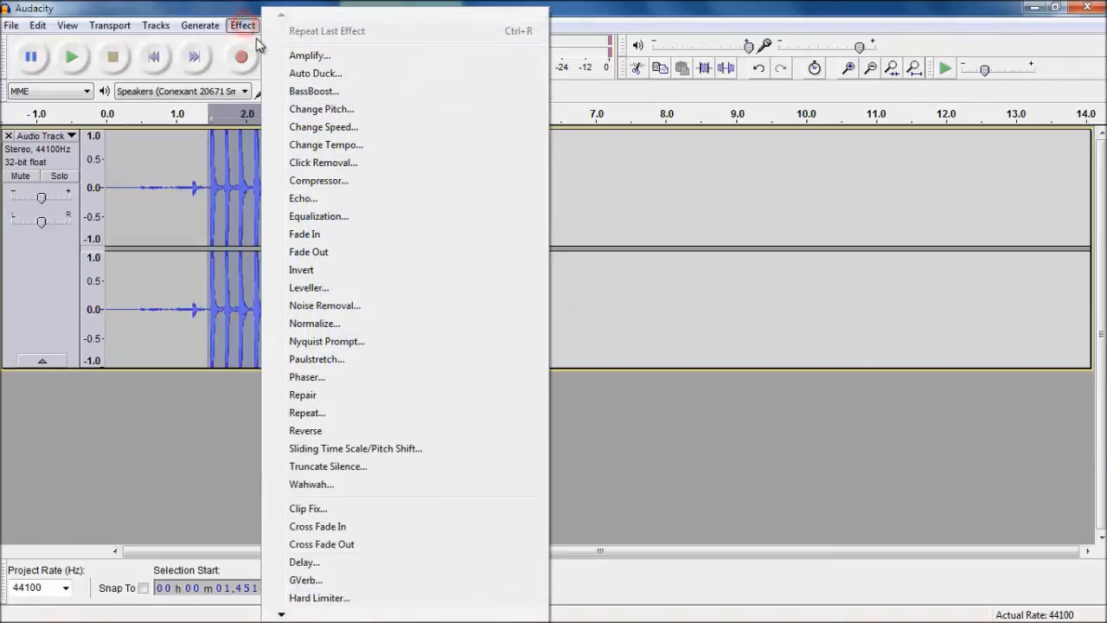
{"action": "left_click", "coordinate": [305, 55]}
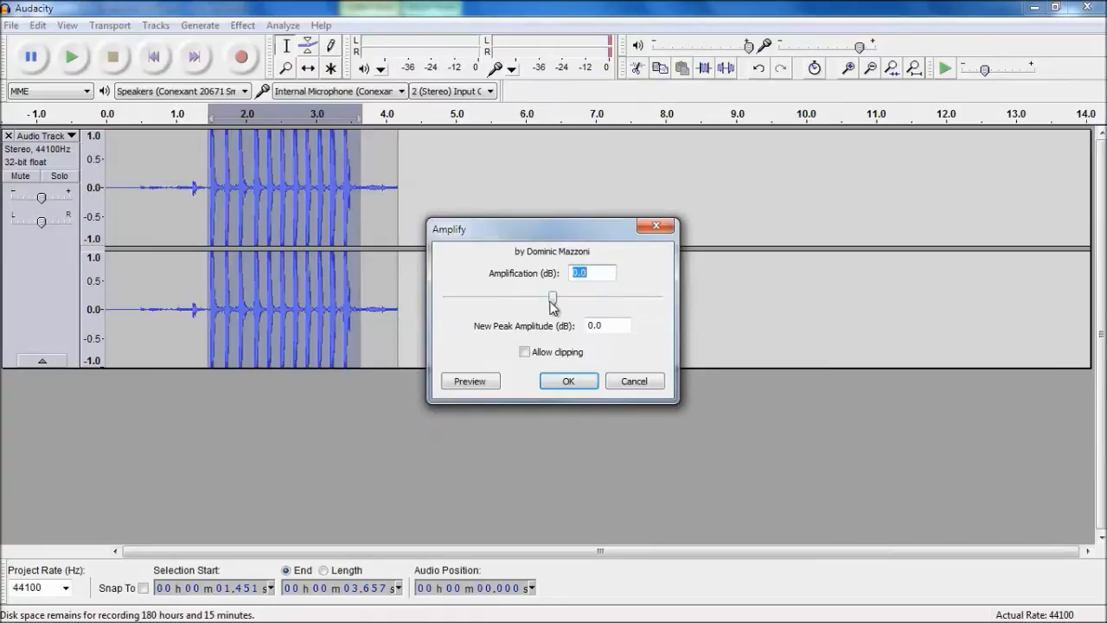
{"action": "left_click_drag", "start_coordinate": [553, 298], "coordinate": [541, 298]}
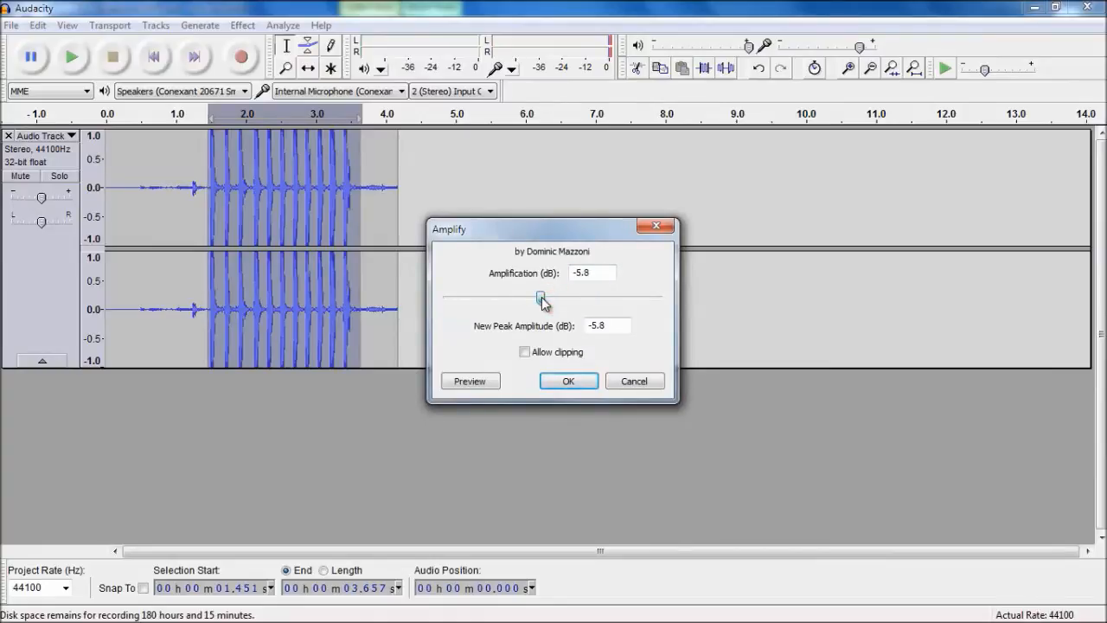
{"action": "left_click_drag", "start_coordinate": [542, 301], "coordinate": [575, 309]}
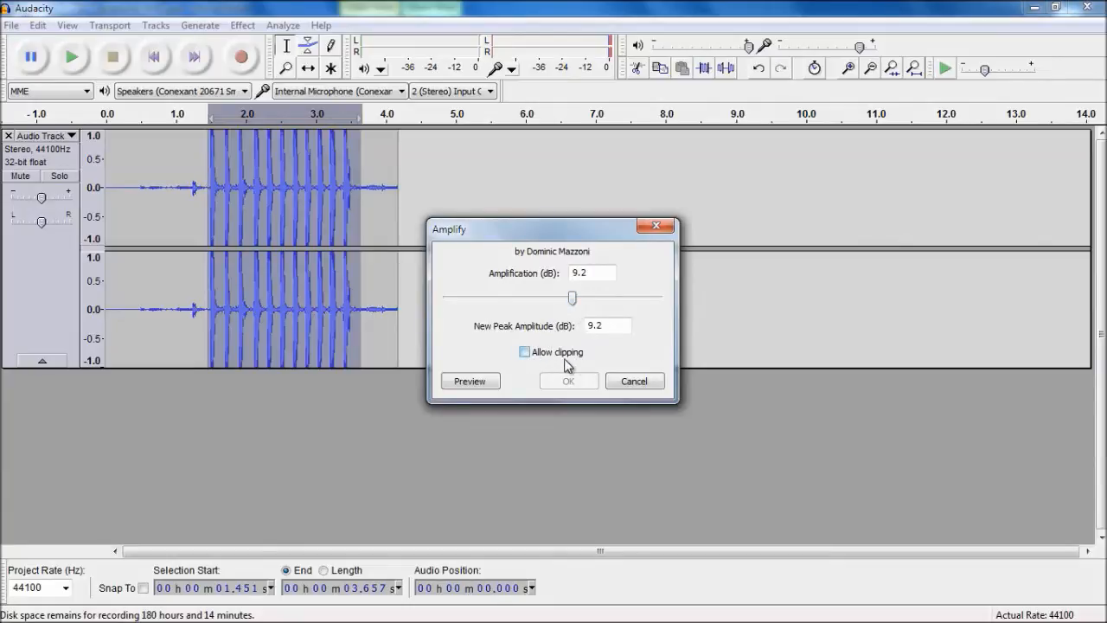
{"action": "left_click", "coordinate": [525, 353]}
{"action": "left_click", "coordinate": [567, 380]}
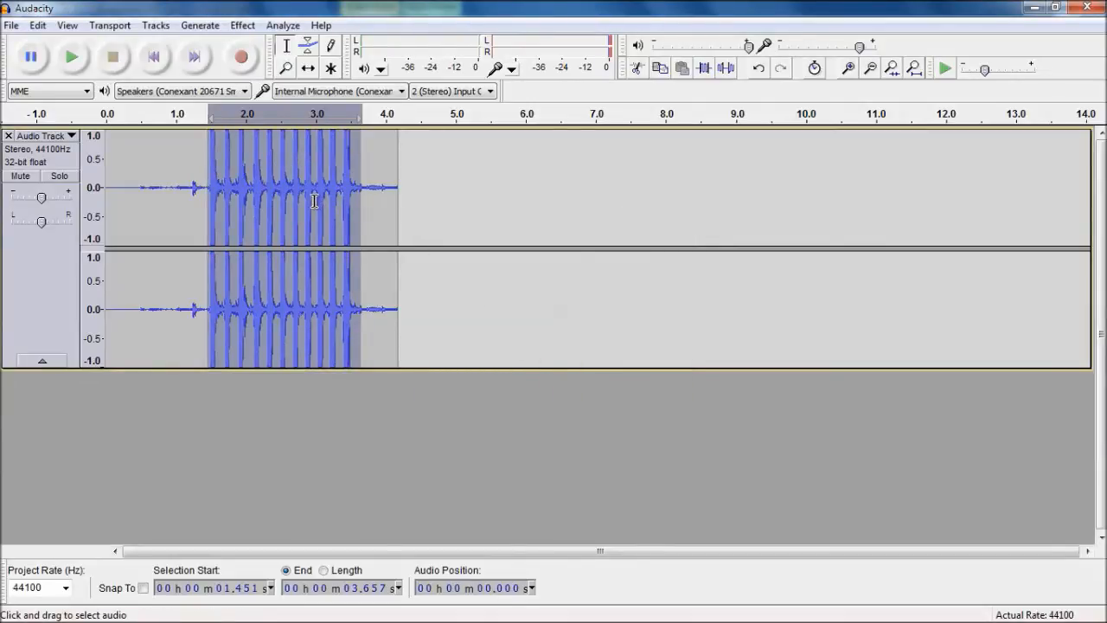
Undo the last amplification
{"action": "left_click", "coordinate": [39, 26]}
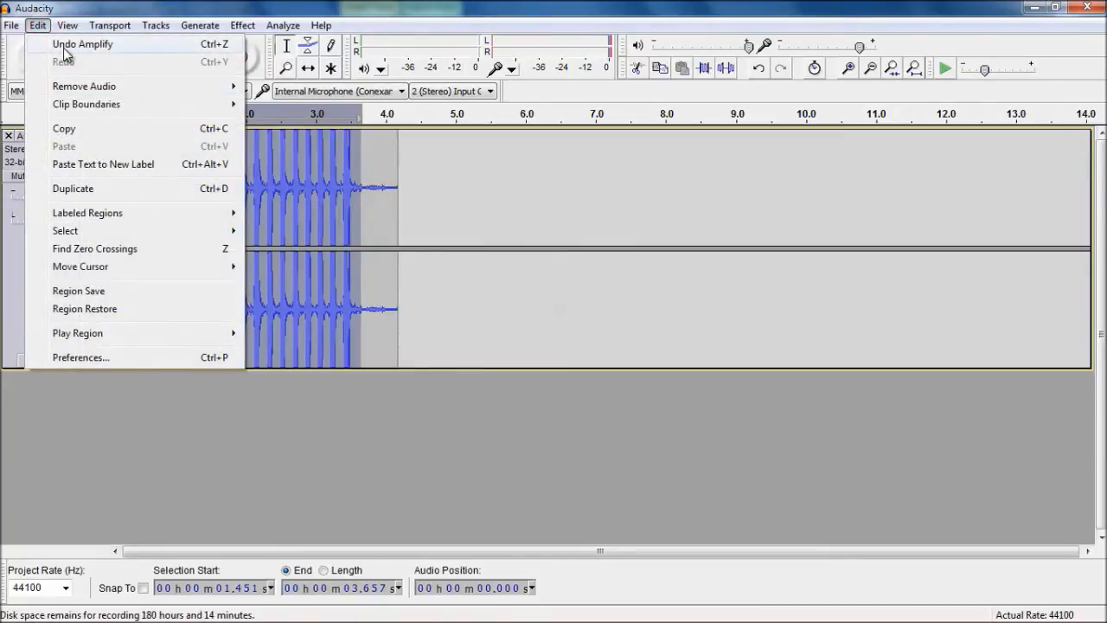
{"action": "key", "text": "Escape"}
{"action": "key", "text": "ctrl+z"}
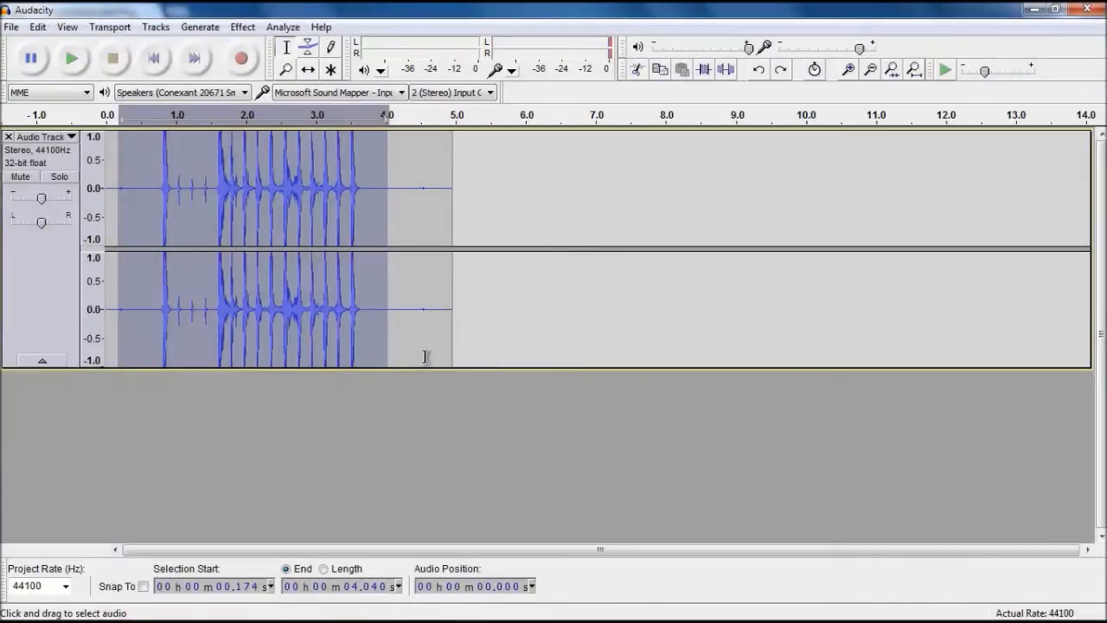
Normalize the audio between about 0.52 and 4.13 seconds to a new maximum amplitude, with DC offset removed and stereo channels treated independently
{"action": "left_click", "coordinate": [426, 357]}
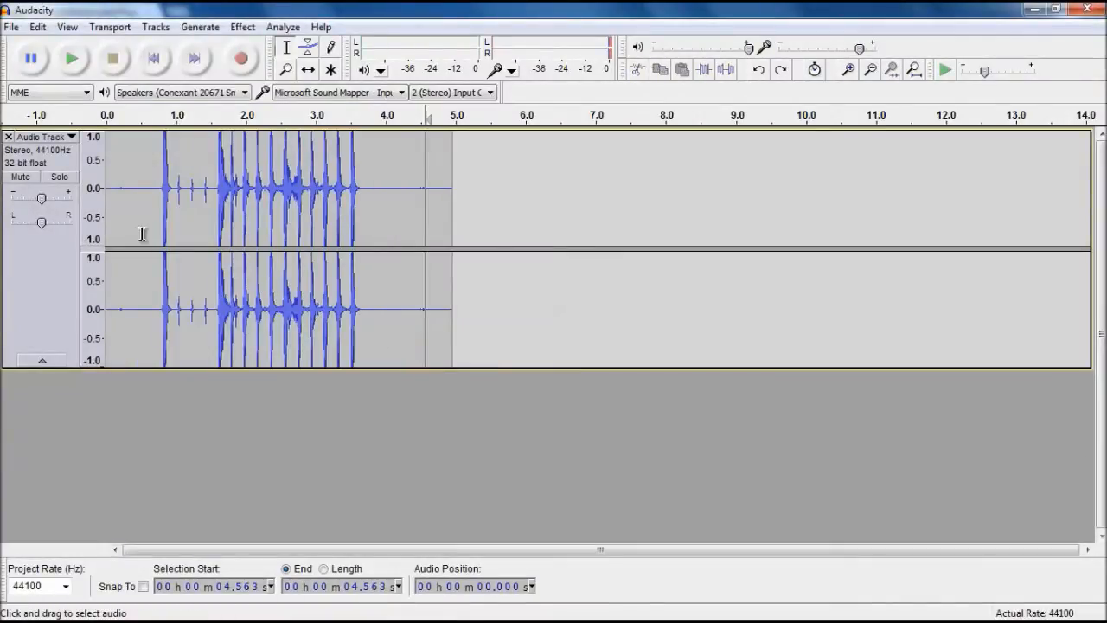
{"action": "left_click_drag", "start_coordinate": [144, 232], "coordinate": [396, 256]}
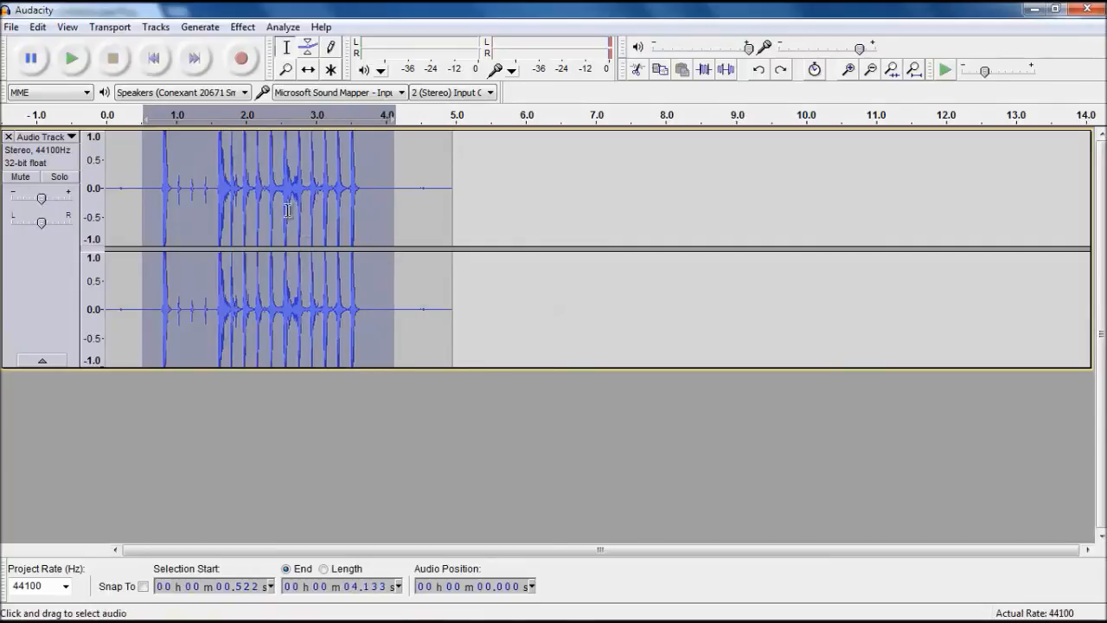
{"action": "left_click", "coordinate": [245, 28]}
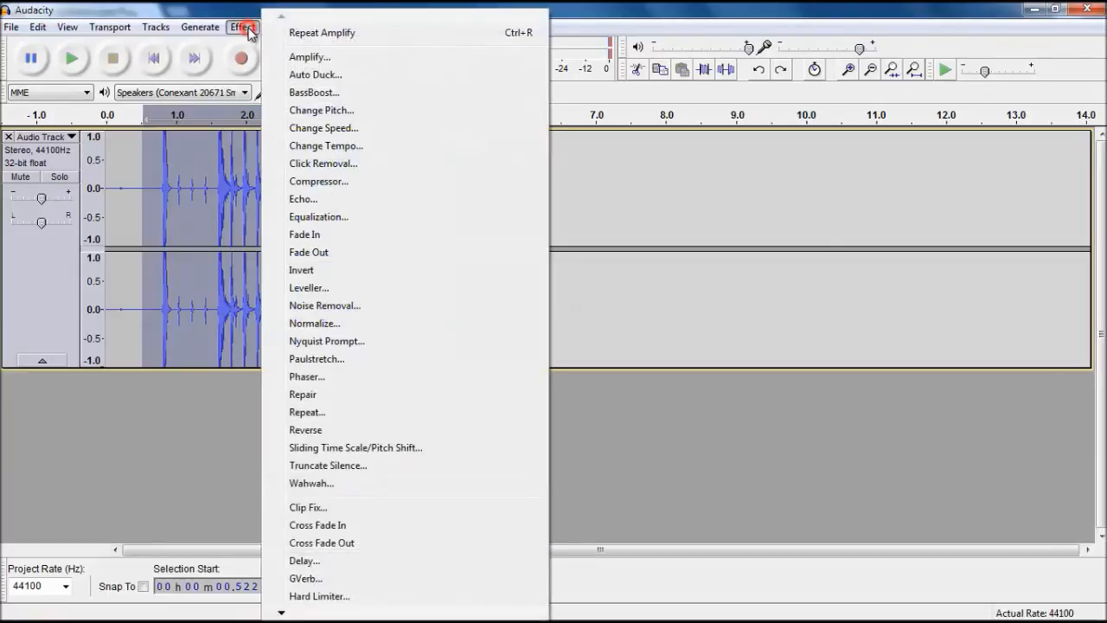
{"action": "left_click", "coordinate": [355, 322]}
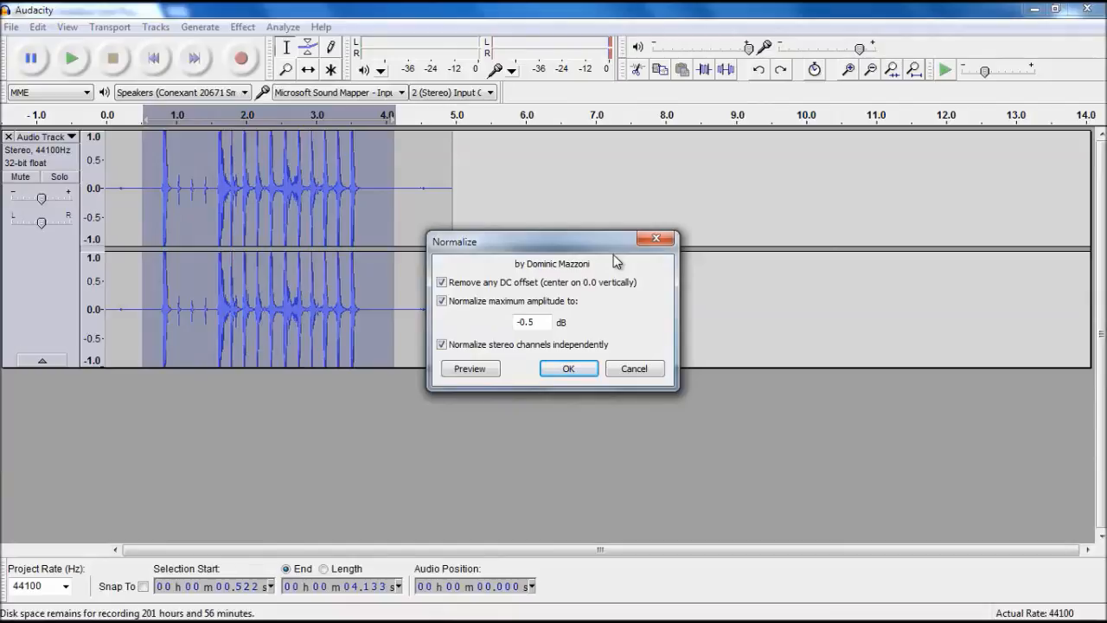
{"action": "double_click", "coordinate": [536, 322]}
{"action": "type", "text": "4"}
{"action": "double_click", "coordinate": [531, 323]}
{"action": "type", "text": "1"}
{"action": "left_click", "coordinate": [565, 368]}
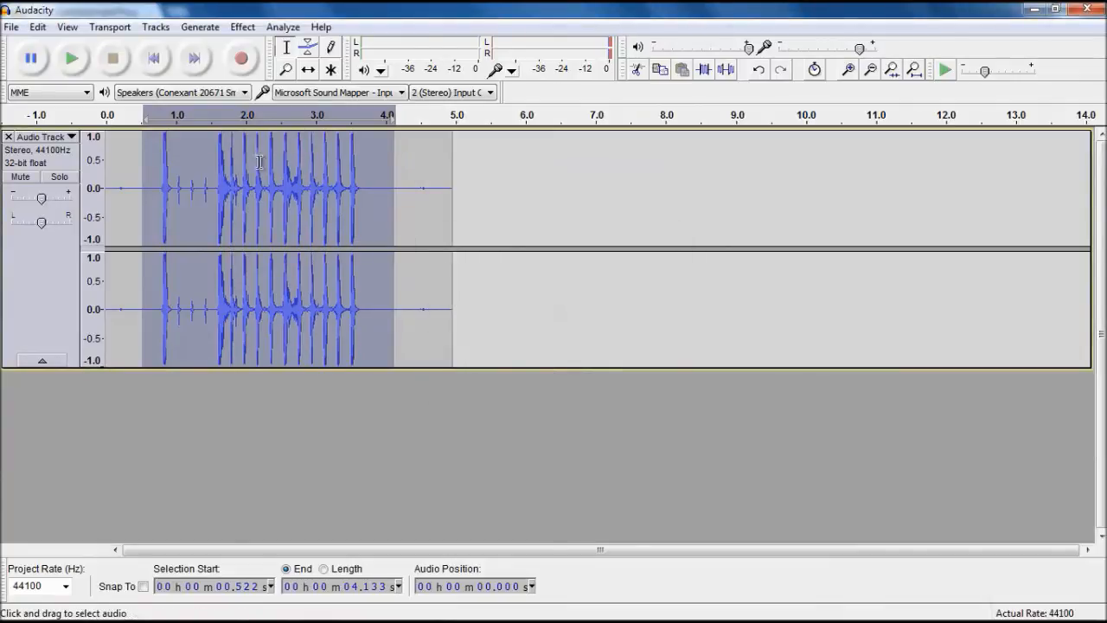
Insert 9 seconds of generated silence at about 4.52 seconds in the voice track
{"action": "left_click", "coordinate": [167, 292]}
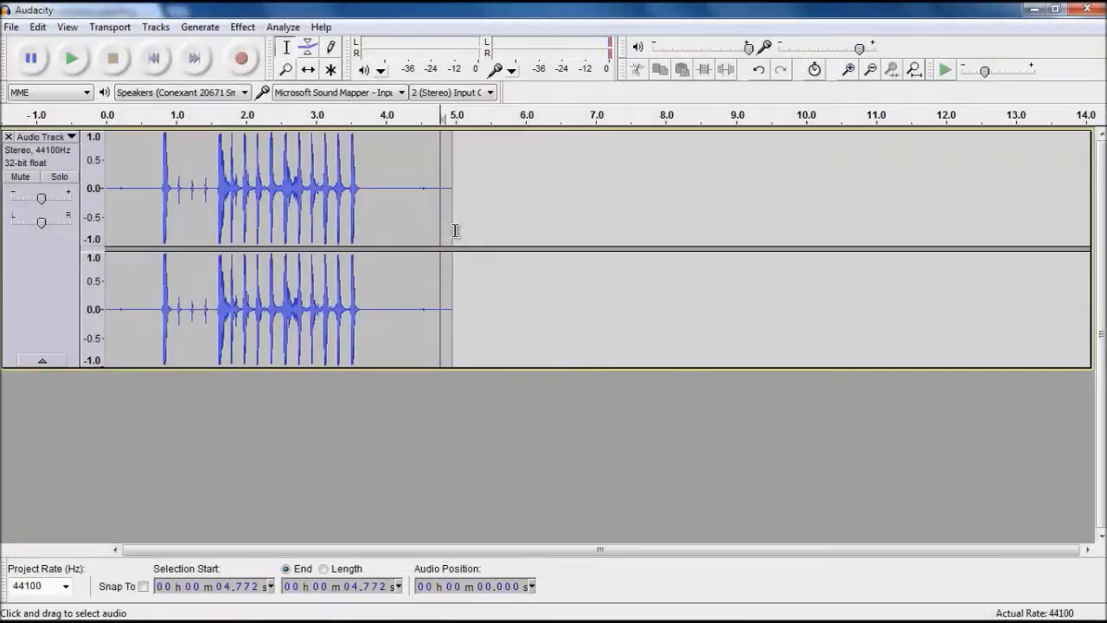
{"action": "left_click_drag", "start_coordinate": [434, 229], "coordinate": [527, 241]}
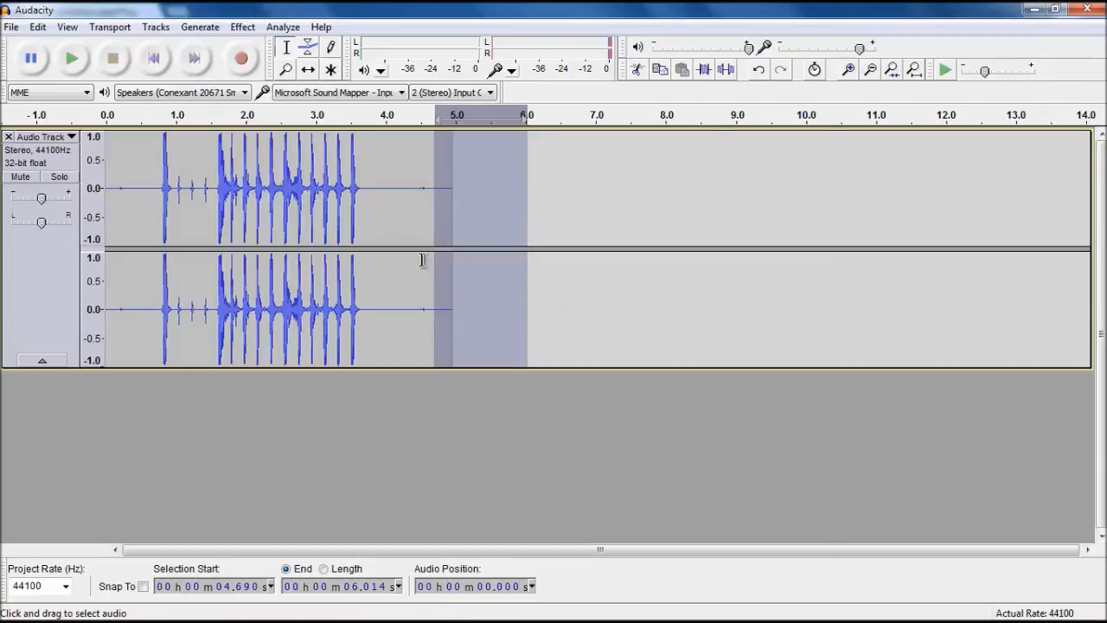
{"action": "left_click", "coordinate": [422, 259]}
{"action": "left_click", "coordinate": [202, 27]}
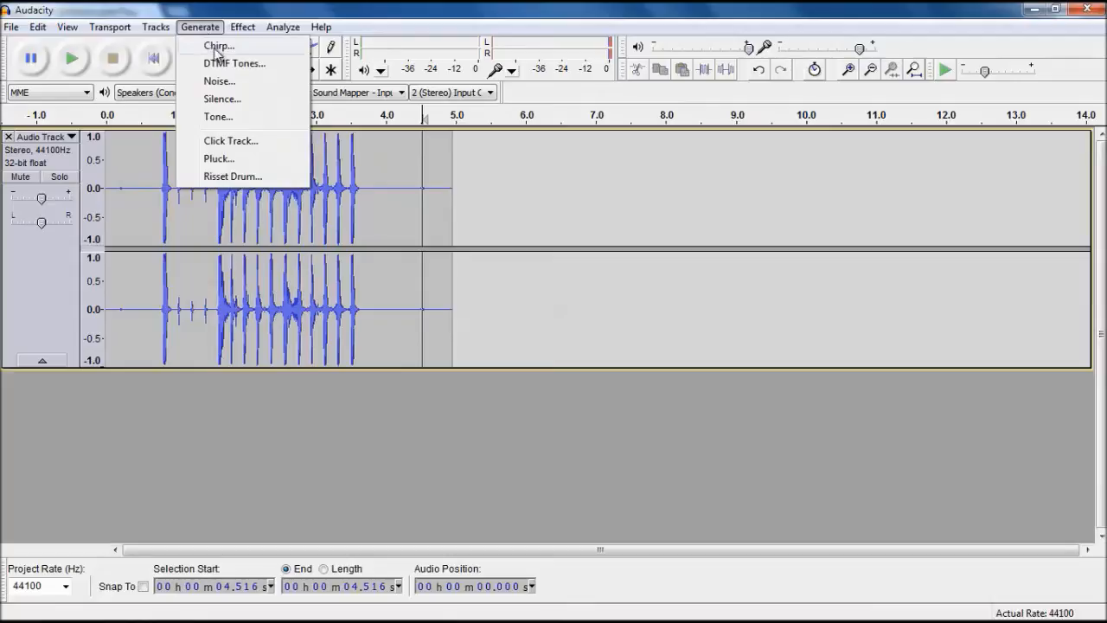
{"action": "left_click", "coordinate": [221, 98]}
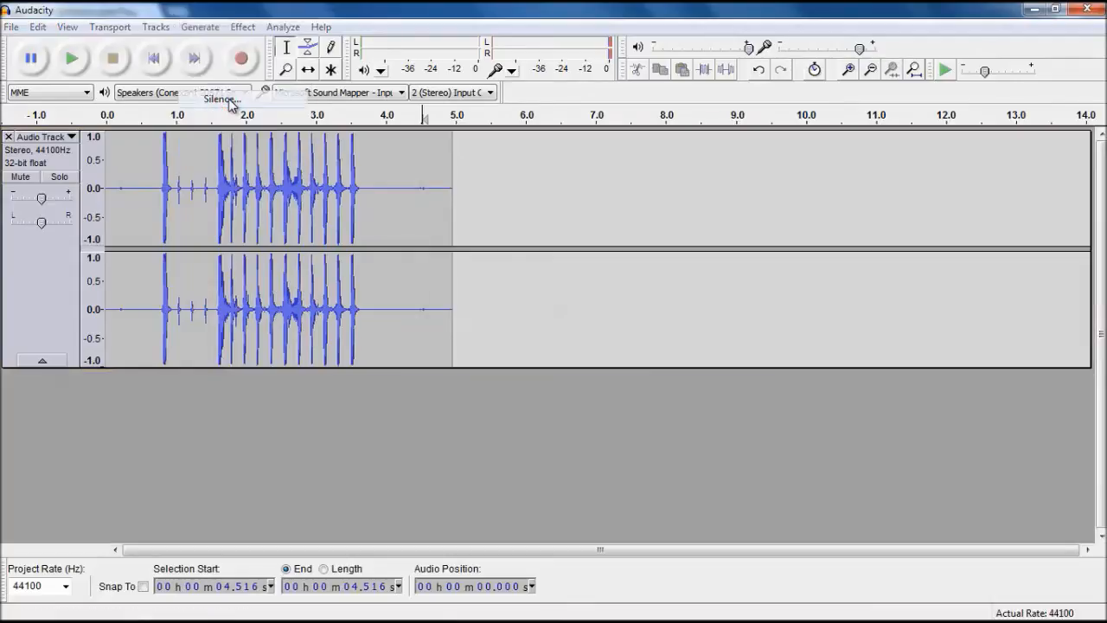
{"action": "left_click", "coordinate": [564, 311]}
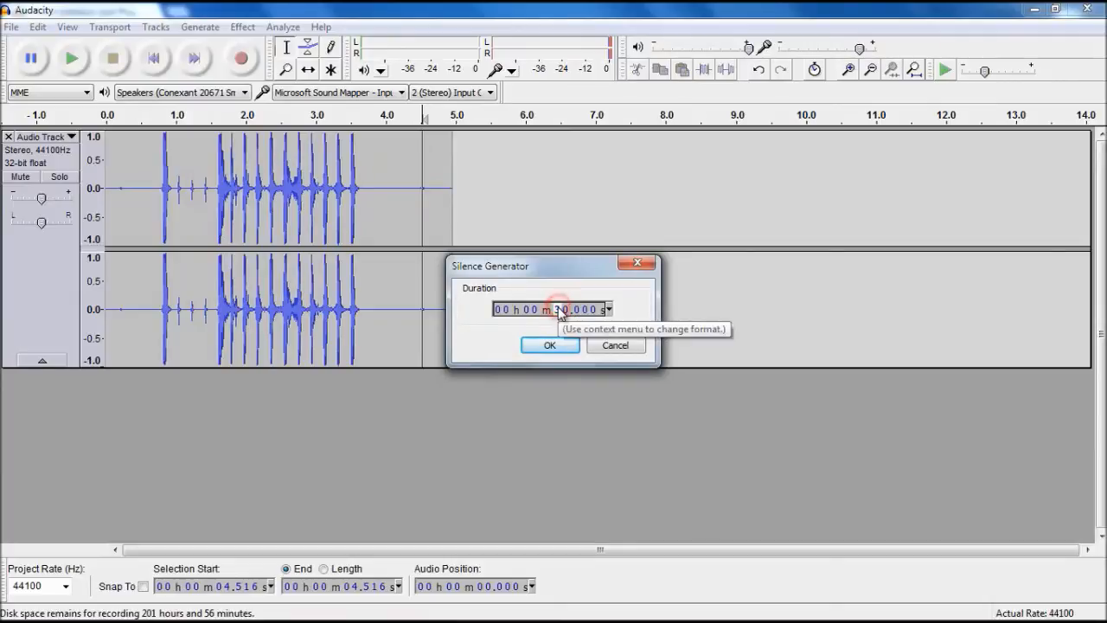
{"action": "type", "text": "0"}
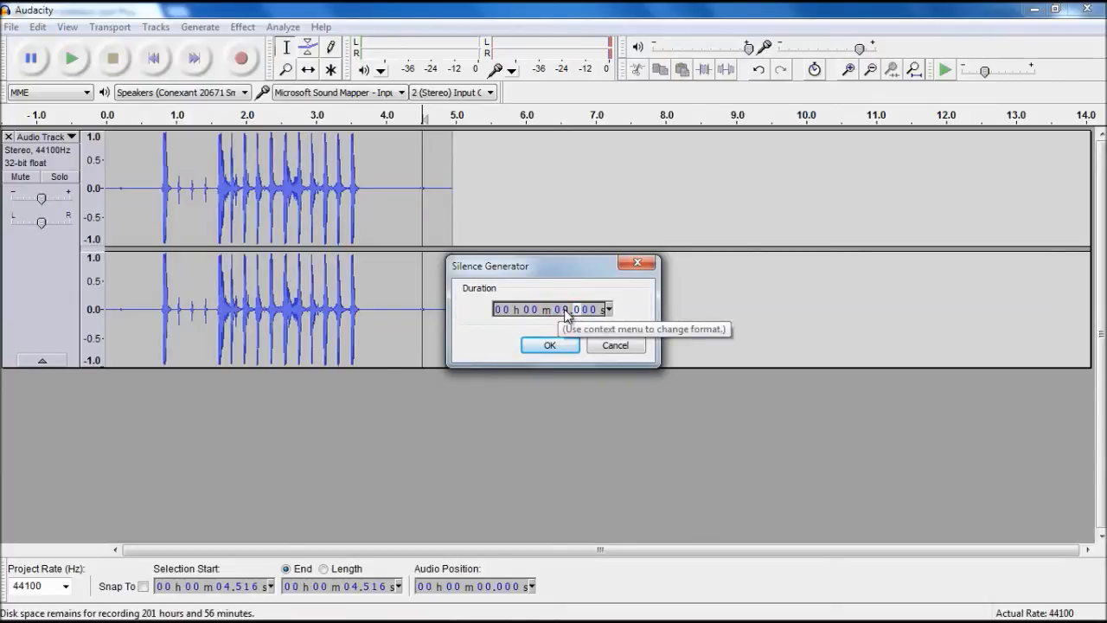
{"action": "type", "text": "9"}
{"action": "left_click", "coordinate": [567, 345]}
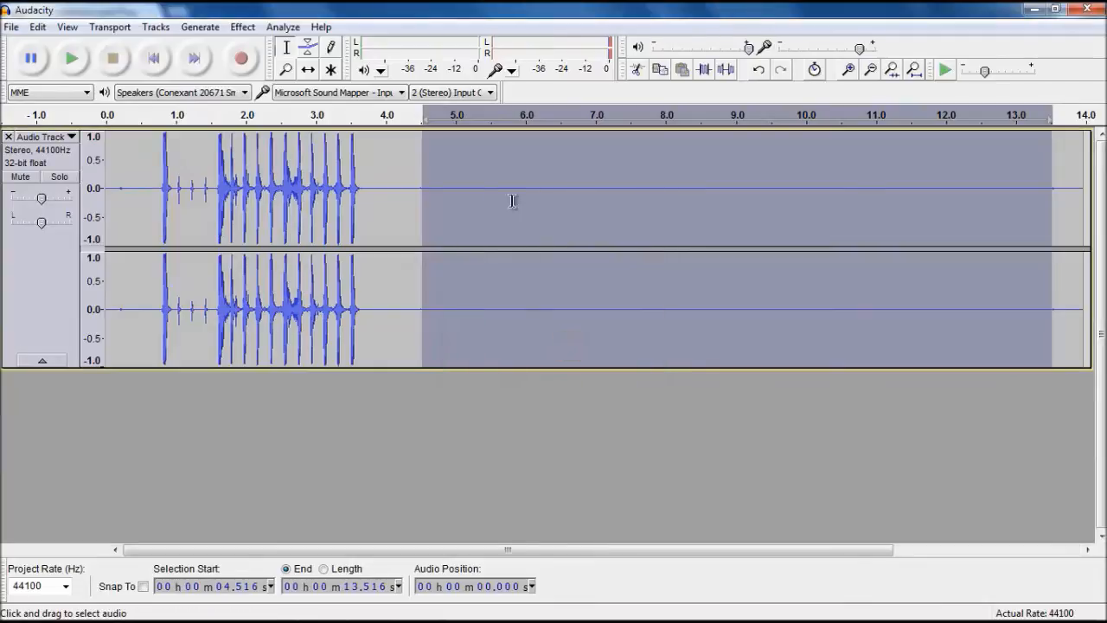
Shorten the inserted silence by deleting the part between about 6.83 and 9.37 seconds and another from about 4.7 seconds
{"action": "left_click", "coordinate": [768, 215]}
{"action": "left_click", "coordinate": [762, 215]}
{"action": "left_click_drag", "start_coordinate": [752, 218], "coordinate": [585, 222]}
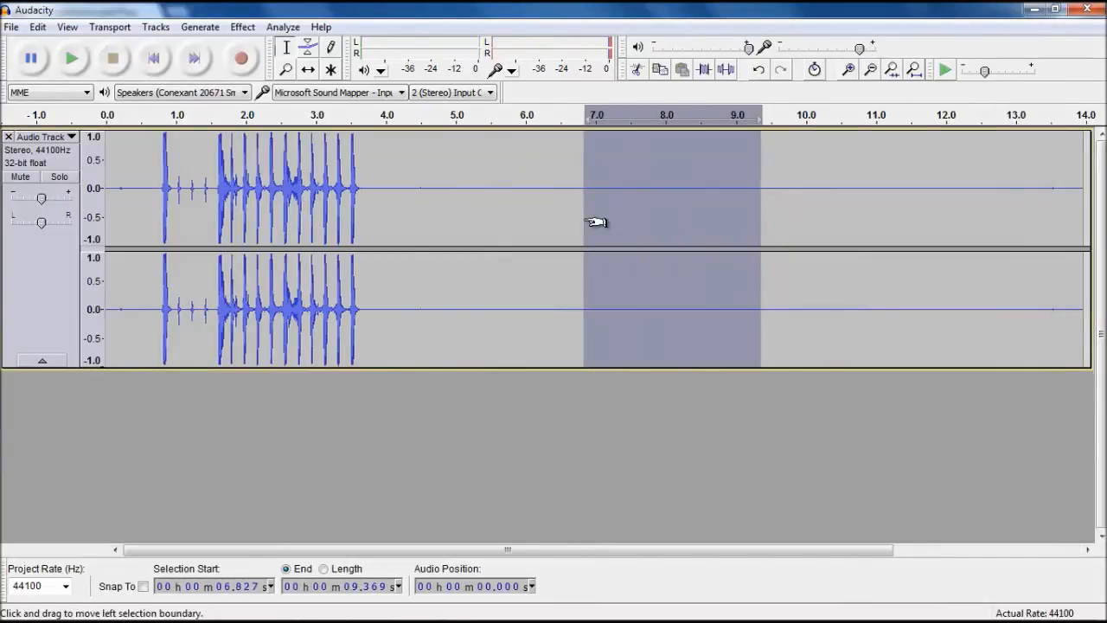
{"action": "key", "text": "Delete"}
{"action": "left_click_drag", "start_coordinate": [435, 218], "coordinate": [569, 233]}
{"action": "key", "text": "Delete"}
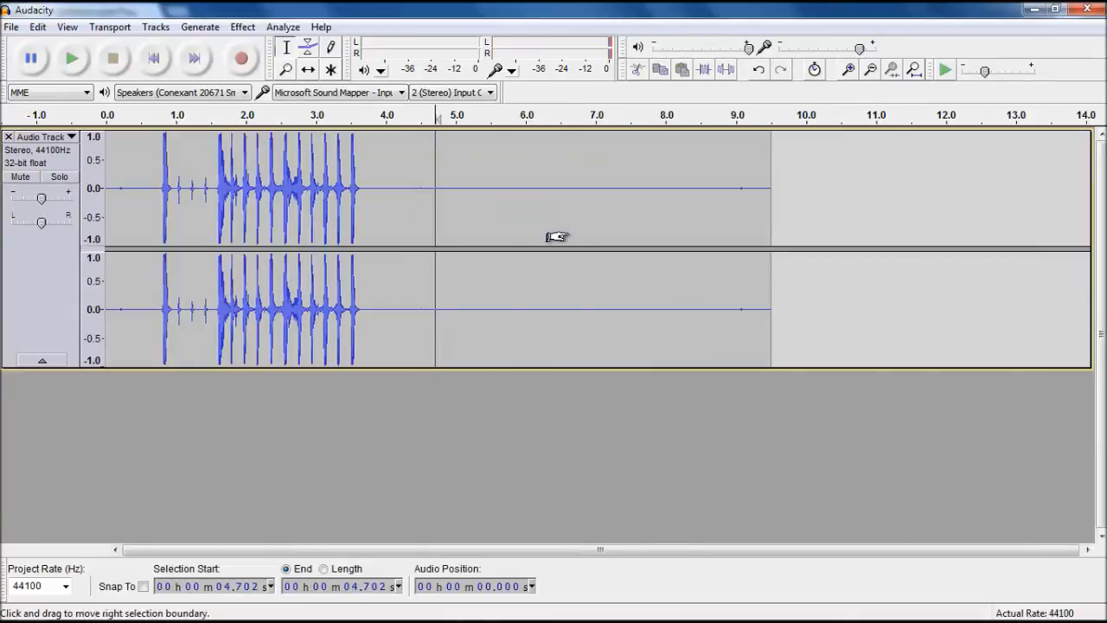
{"action": "left_click", "coordinate": [262, 201]}
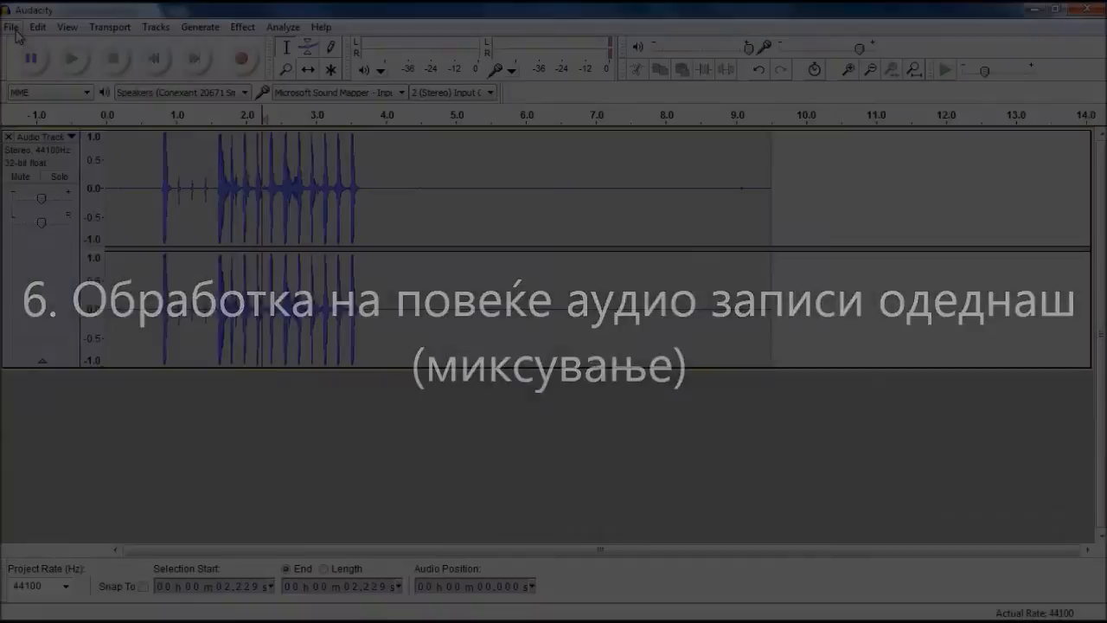
Import the Claire de Lune audio file from the Audacity folder on drive C and place the cursor near its start
{"action": "left_click", "coordinate": [11, 27]}
{"action": "mouse_move", "coordinate": [59, 227]}
{"action": "left_click", "coordinate": [334, 228]}
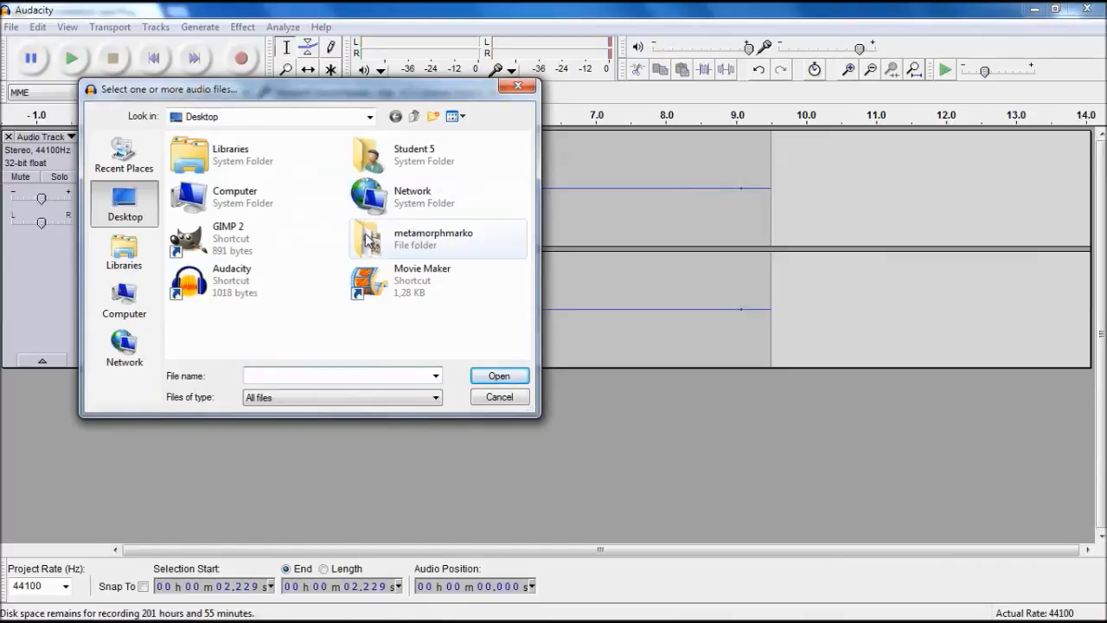
{"action": "double_click", "coordinate": [257, 196]}
{"action": "double_click", "coordinate": [260, 168]}
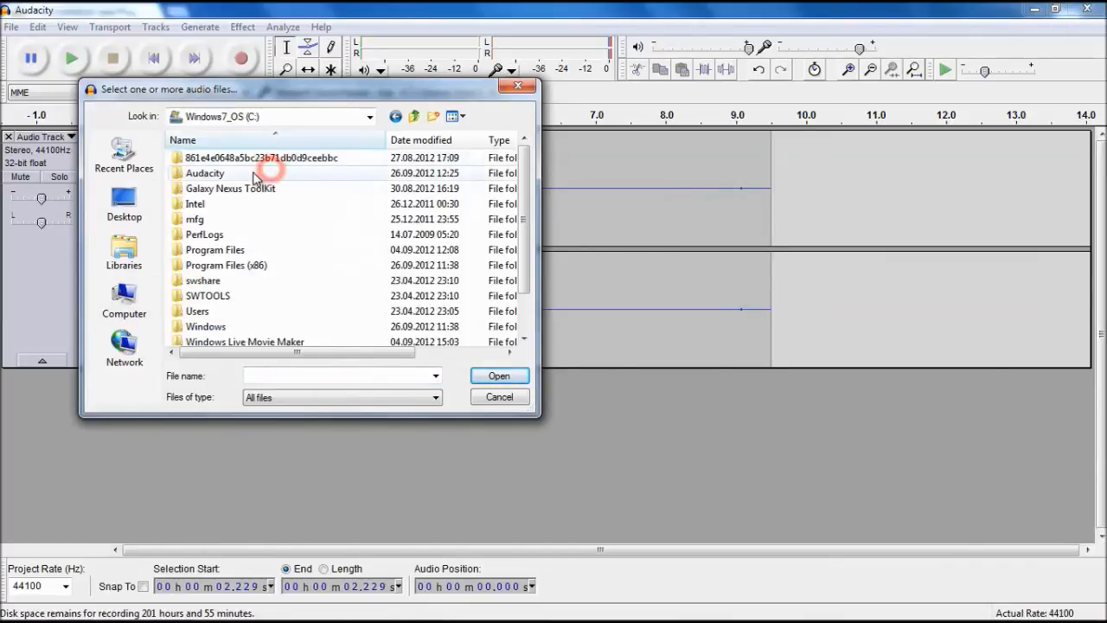
{"action": "double_click", "coordinate": [256, 176]}
{"action": "double_click", "coordinate": [260, 161]}
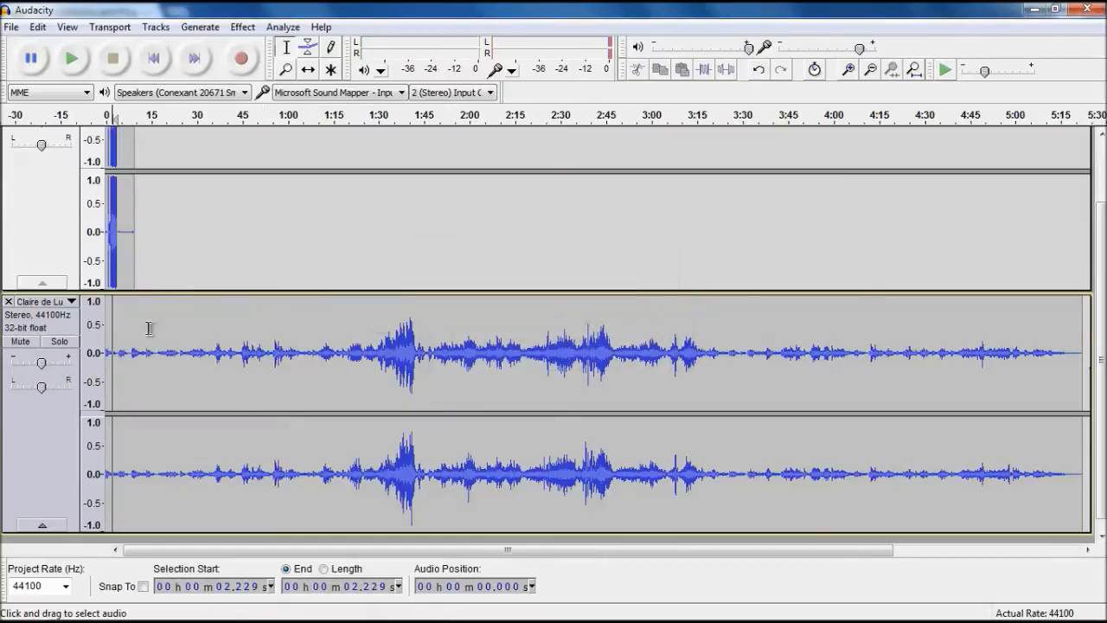
{"action": "left_click", "coordinate": [307, 402]}
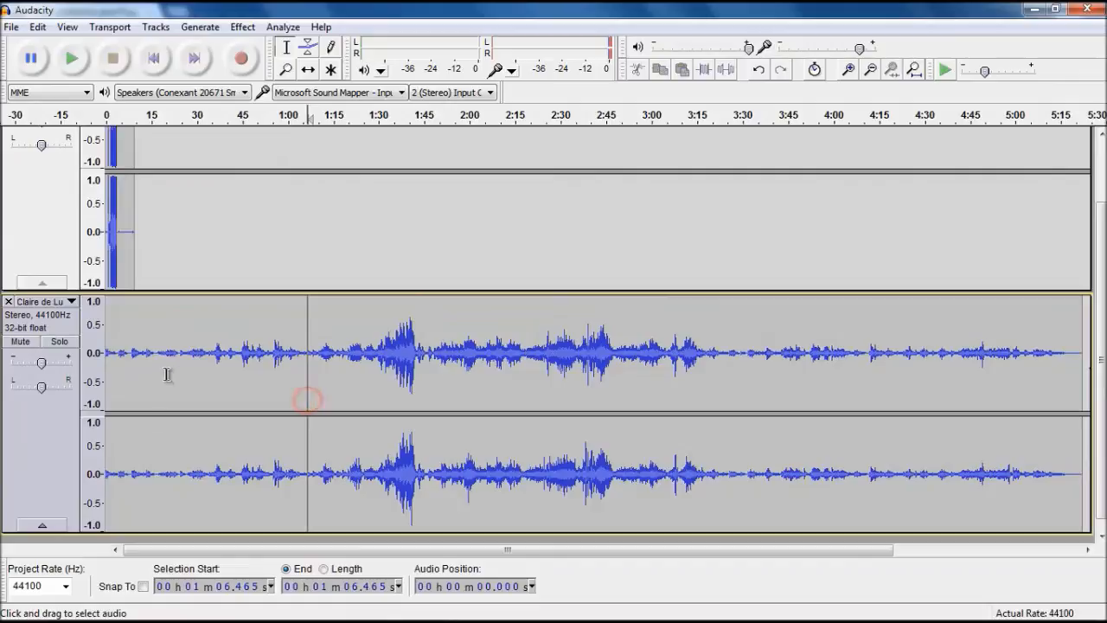
{"action": "left_click", "coordinate": [112, 310]}
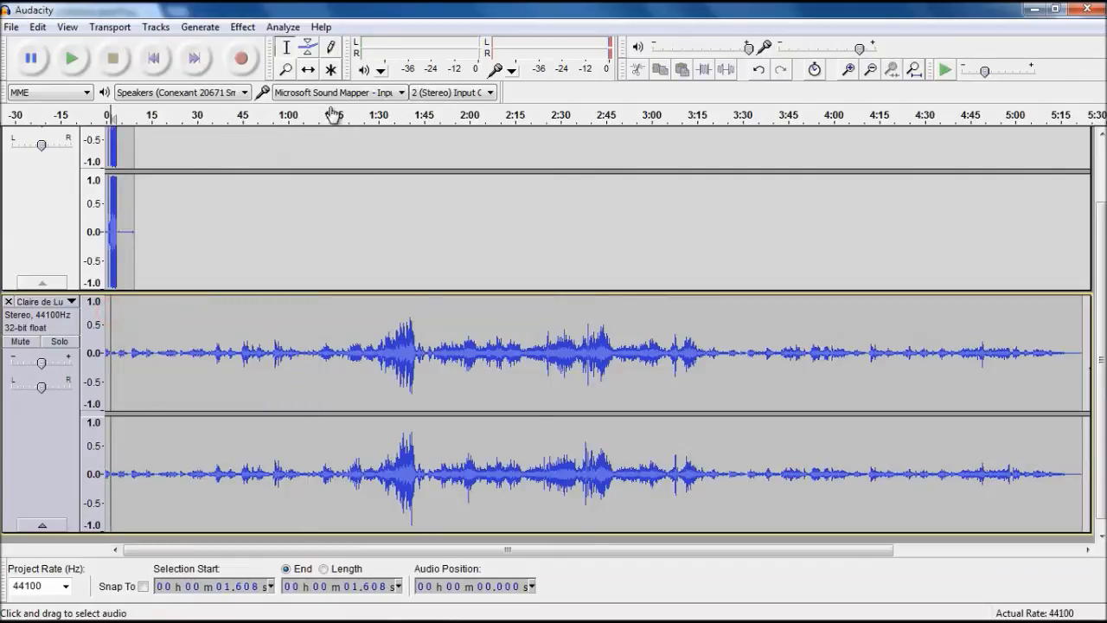
Shape the Claire de Lune track's volume with Envelope tool points at about 1:09, 1:24, 4:36 and 5:16, raising the last one
{"action": "left_click", "coordinate": [309, 48]}
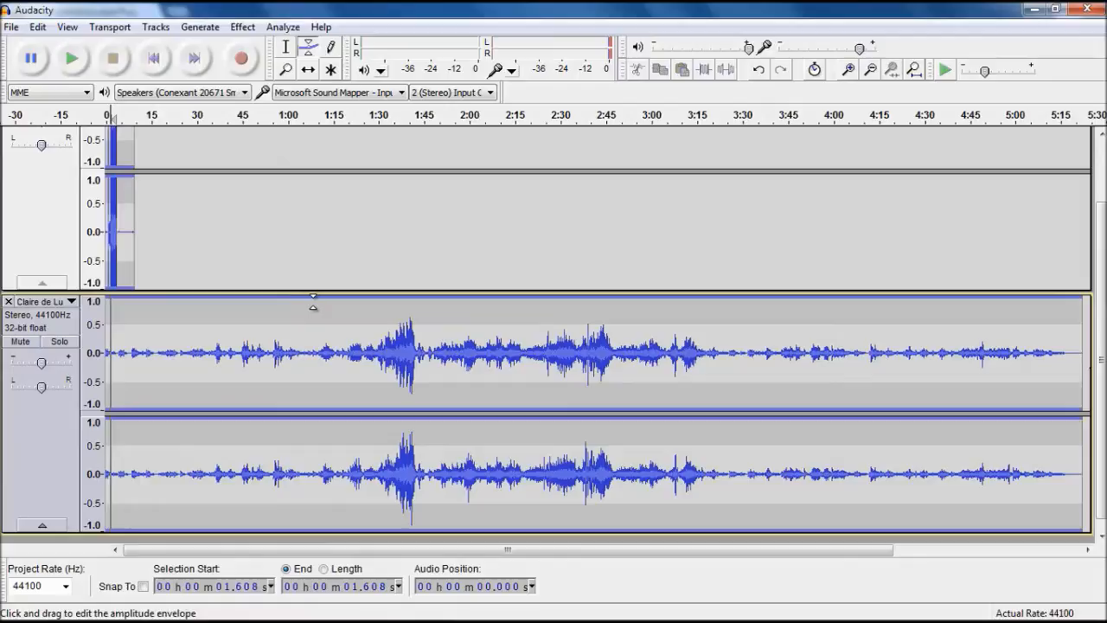
{"action": "left_click", "coordinate": [315, 301]}
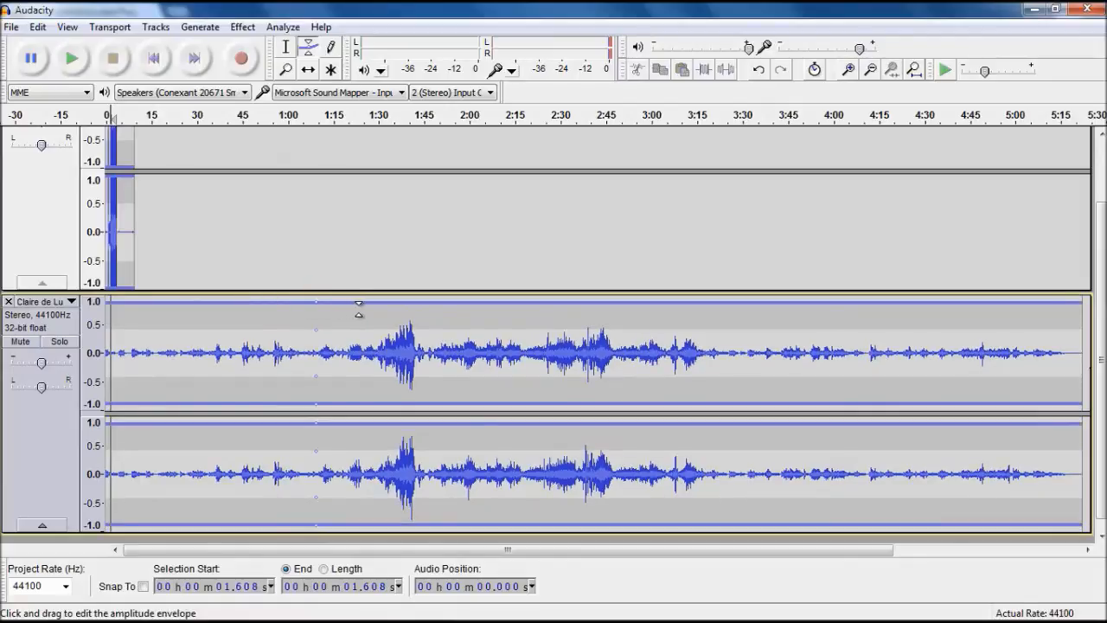
{"action": "left_click", "coordinate": [361, 308]}
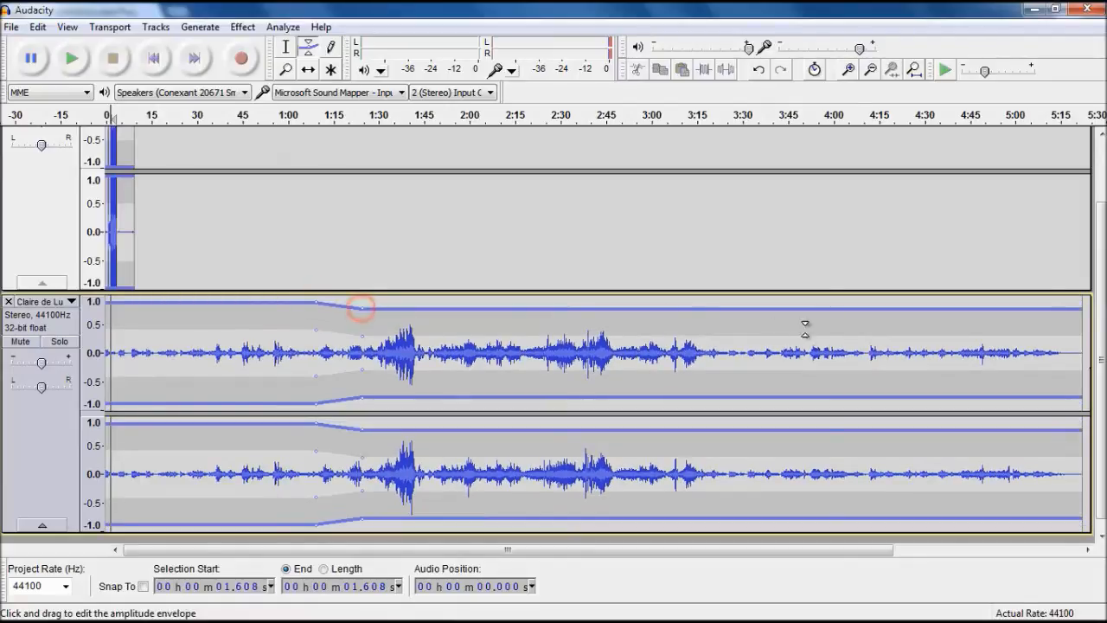
{"action": "left_click", "coordinate": [940, 310]}
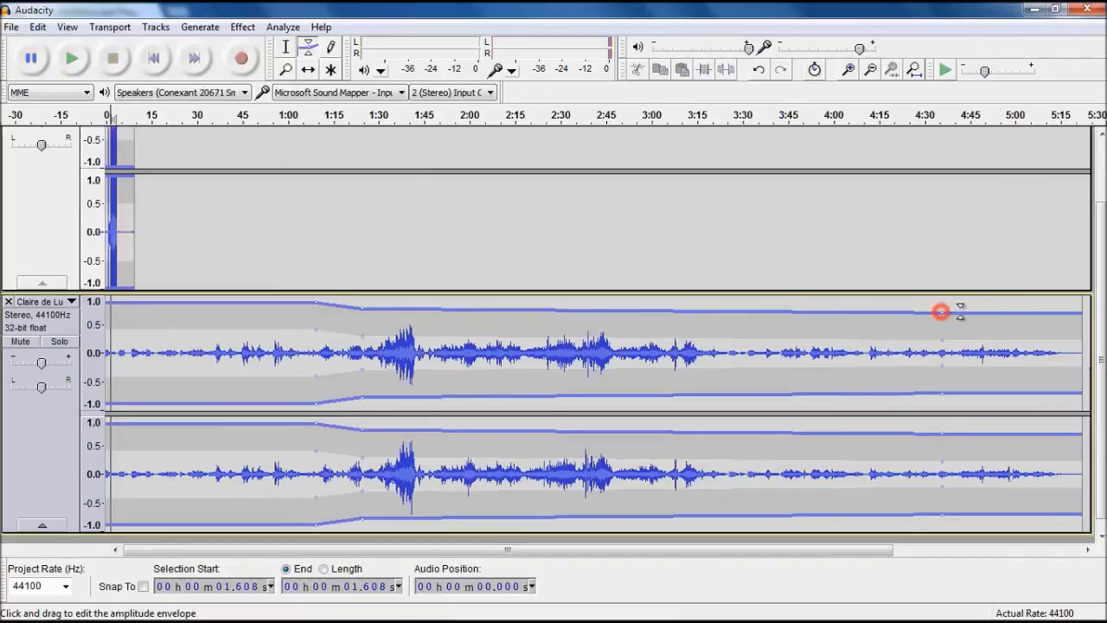
{"action": "left_click", "coordinate": [1062, 308]}
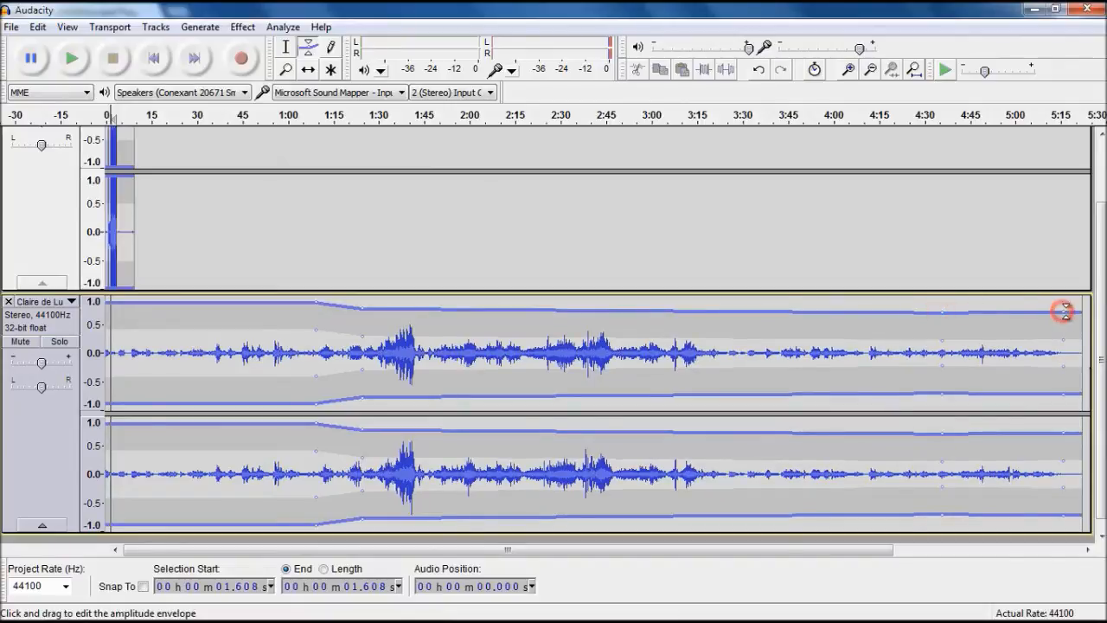
{"action": "left_click", "coordinate": [1064, 309]}
{"action": "left_click_drag", "start_coordinate": [1064, 309], "coordinate": [1064, 302]}
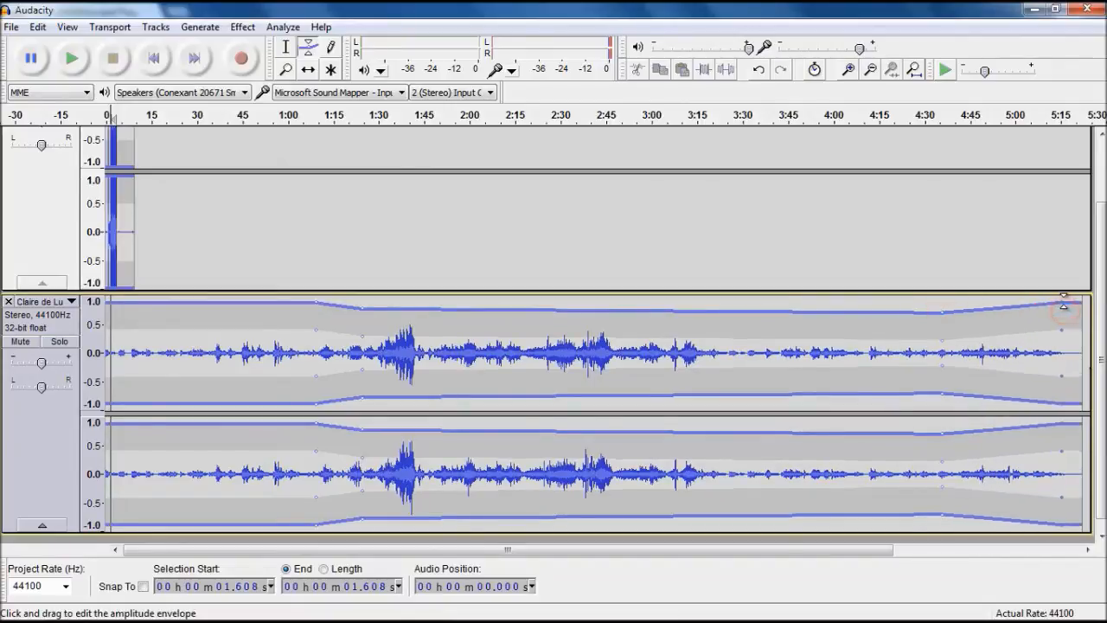
Lower the music's envelope points at about 1:24 and 4:36 to roughly 0.6 and 0.5 for a quieter middle section
{"action": "left_click_drag", "start_coordinate": [357, 307], "coordinate": [360, 313]}
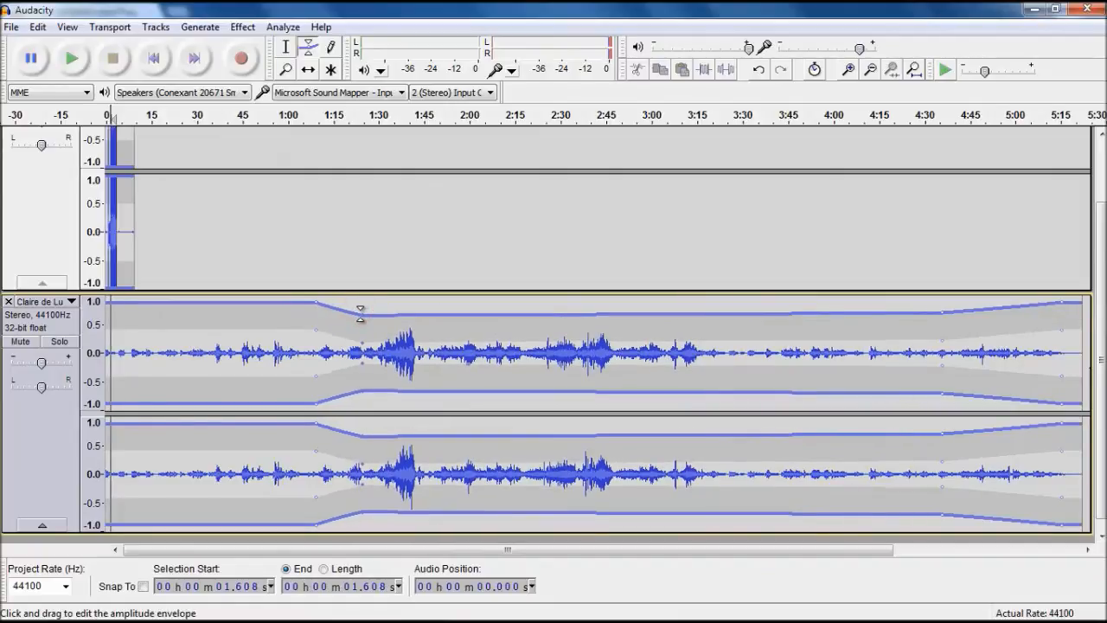
{"action": "left_click_drag", "start_coordinate": [942, 308], "coordinate": [944, 322]}
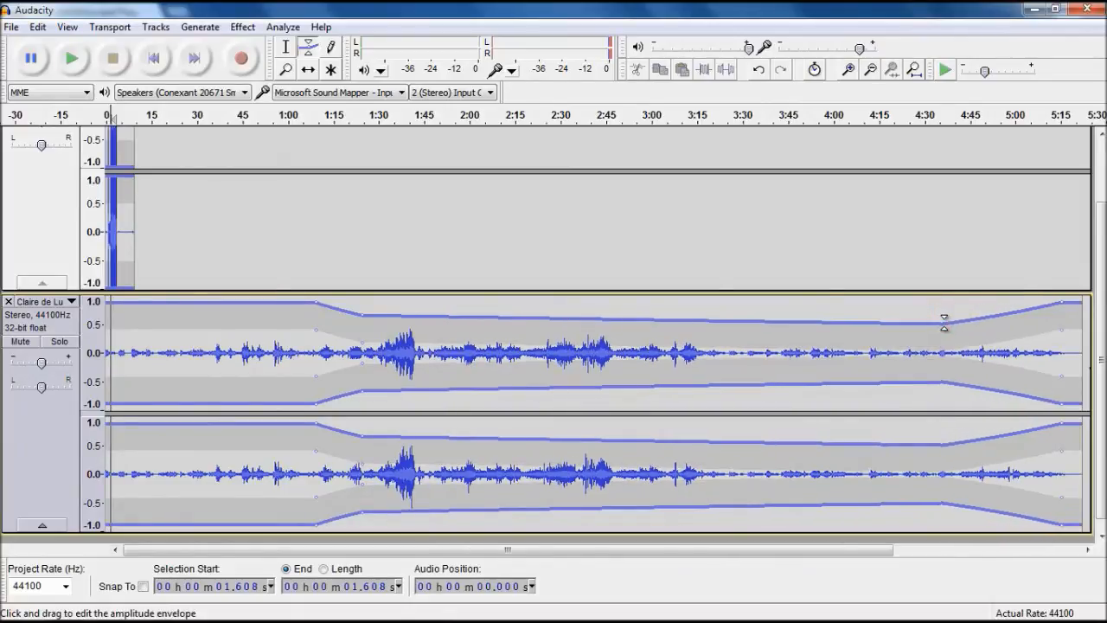
{"action": "left_click_drag", "start_coordinate": [359, 316], "coordinate": [359, 314]}
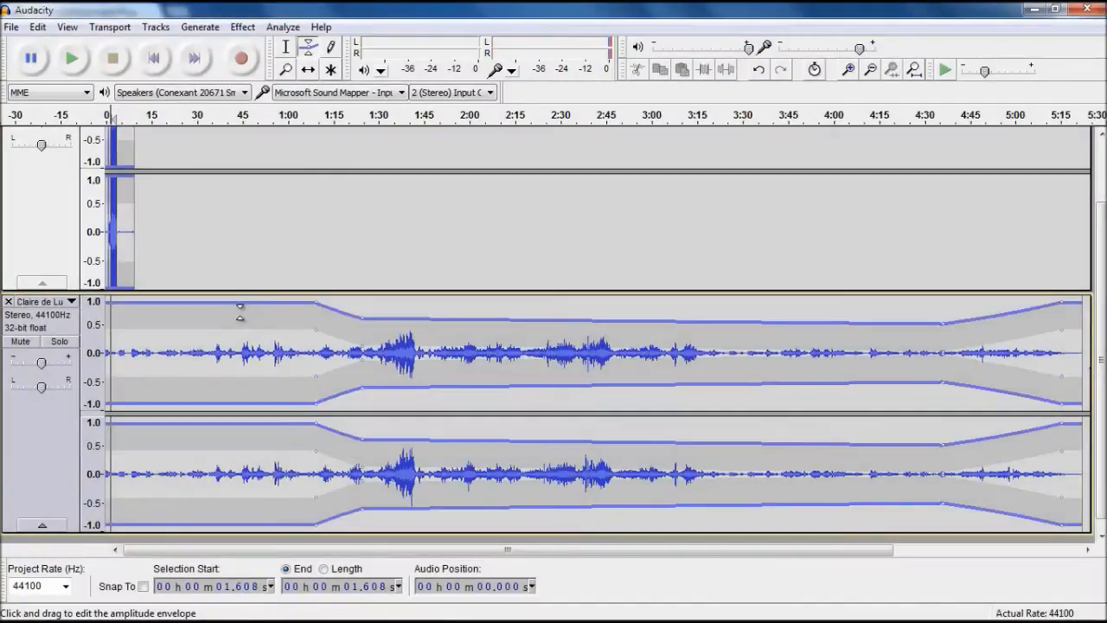
{"action": "left_click", "coordinate": [10, 28]}
{"action": "left_click", "coordinate": [72, 226]}
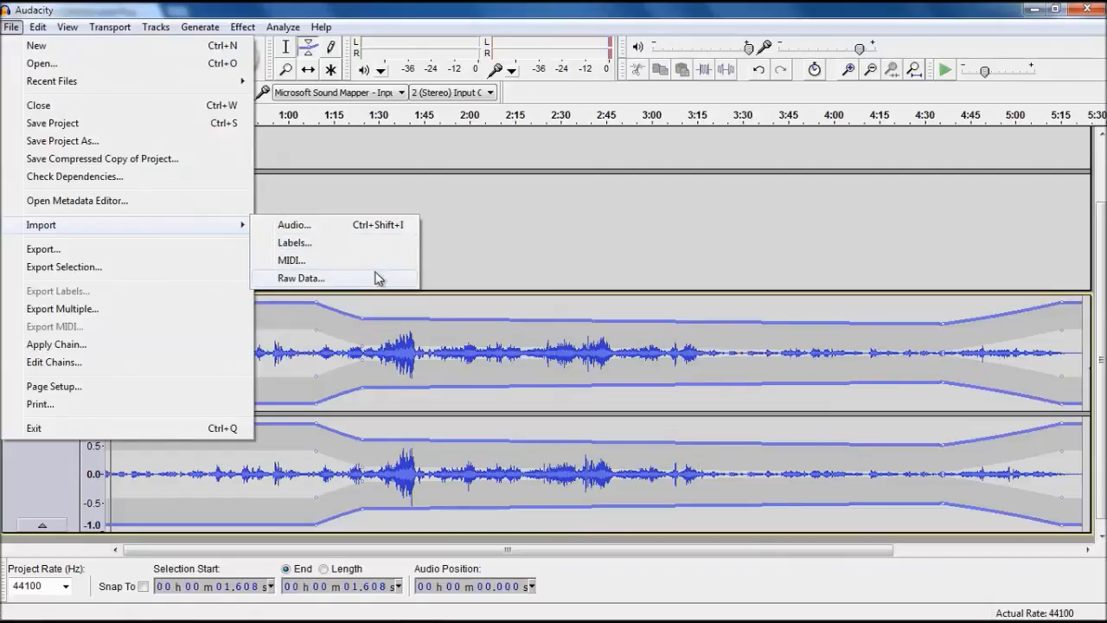
{"action": "left_click", "coordinate": [369, 227]}
{"action": "left_click", "coordinate": [243, 159]}
{"action": "left_click", "coordinate": [246, 173]}
{"action": "left_click", "coordinate": [498, 396]}
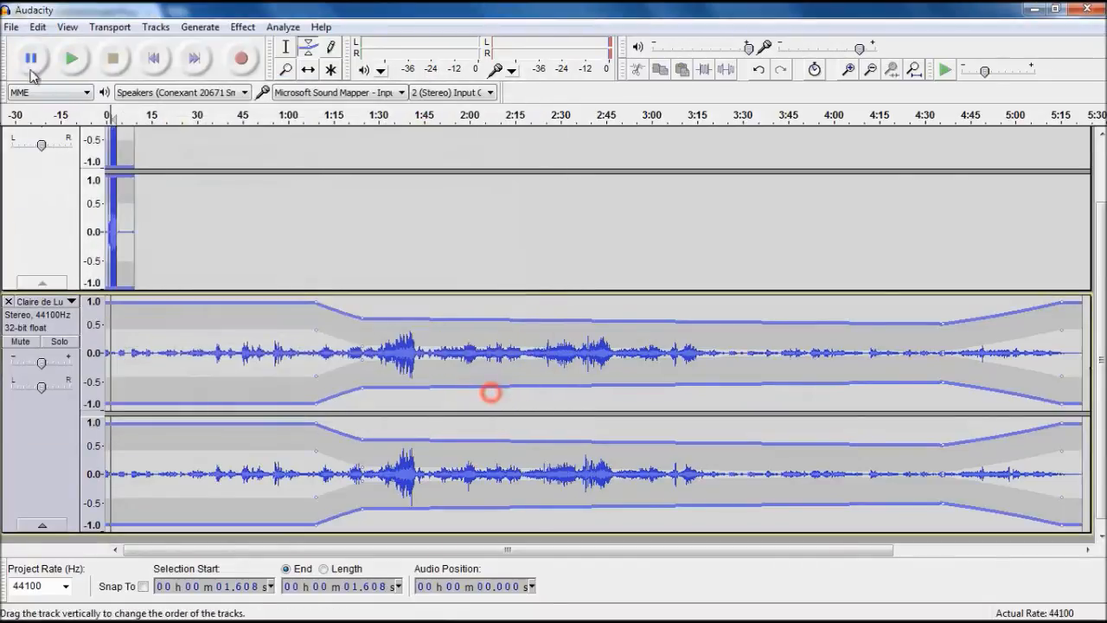
{"action": "left_click", "coordinate": [11, 27]}
{"action": "left_click", "coordinate": [94, 225]}
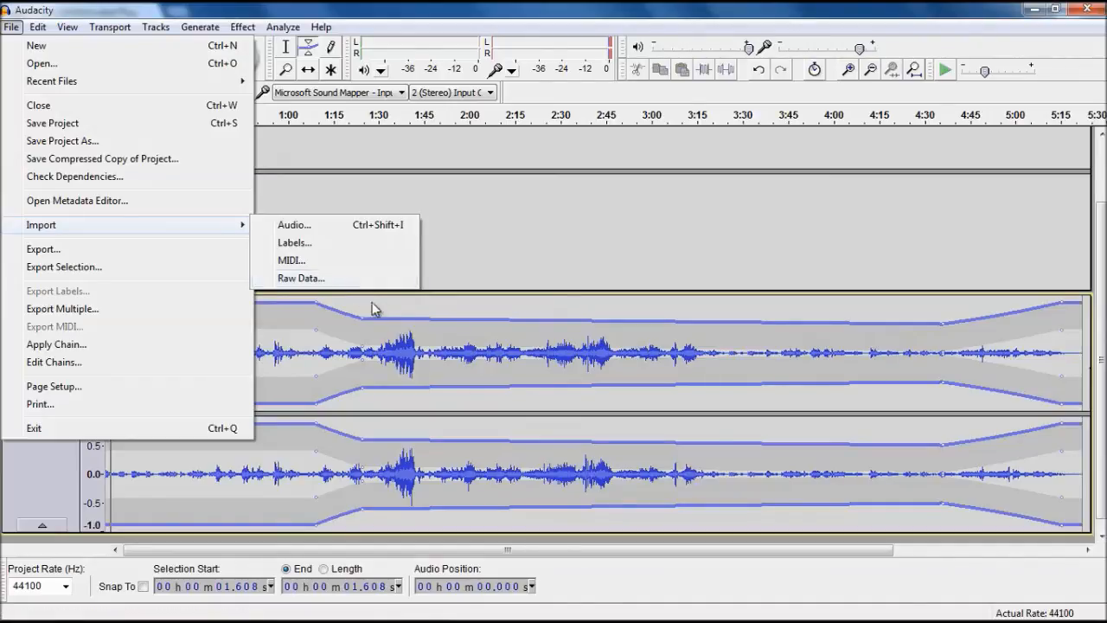
Add an envelope point at about 2:43 on the Claire de Lune track and lower it to about 0.5
{"action": "left_click", "coordinate": [599, 300]}
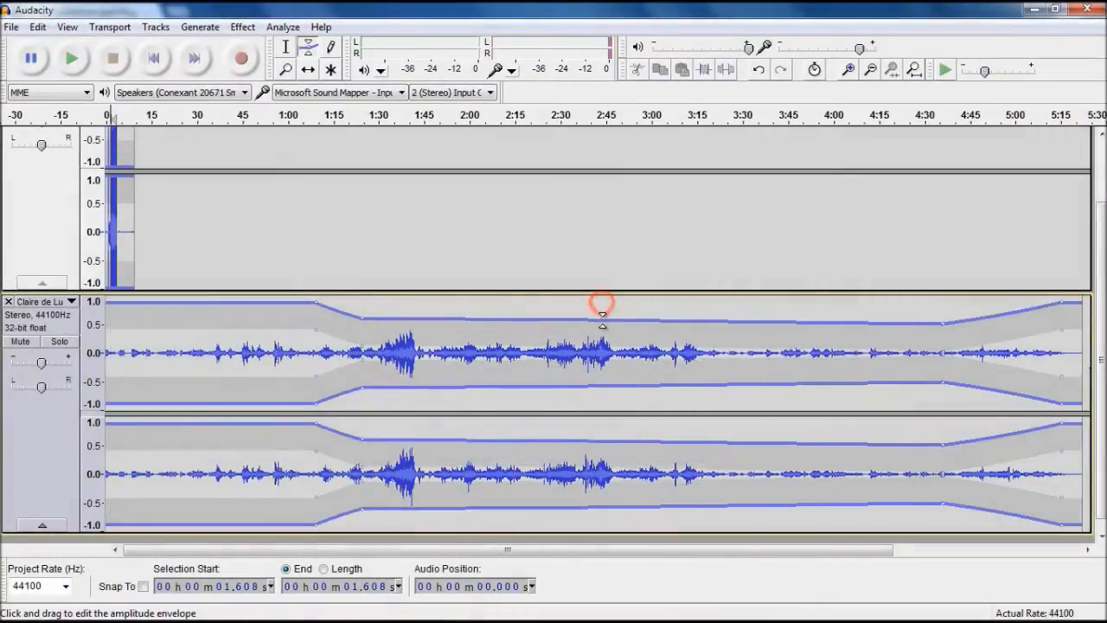
{"action": "left_click_drag", "start_coordinate": [601, 302], "coordinate": [603, 321]}
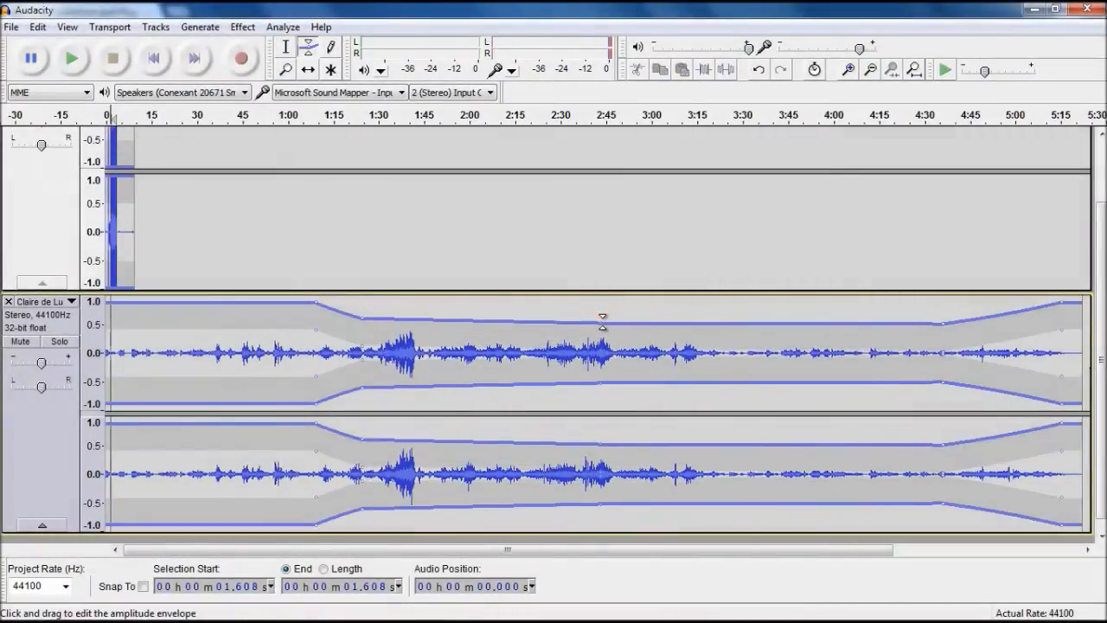
Save the project as 123 in the Audacity folder in the Audacity project format
{"action": "left_click", "coordinate": [12, 27]}
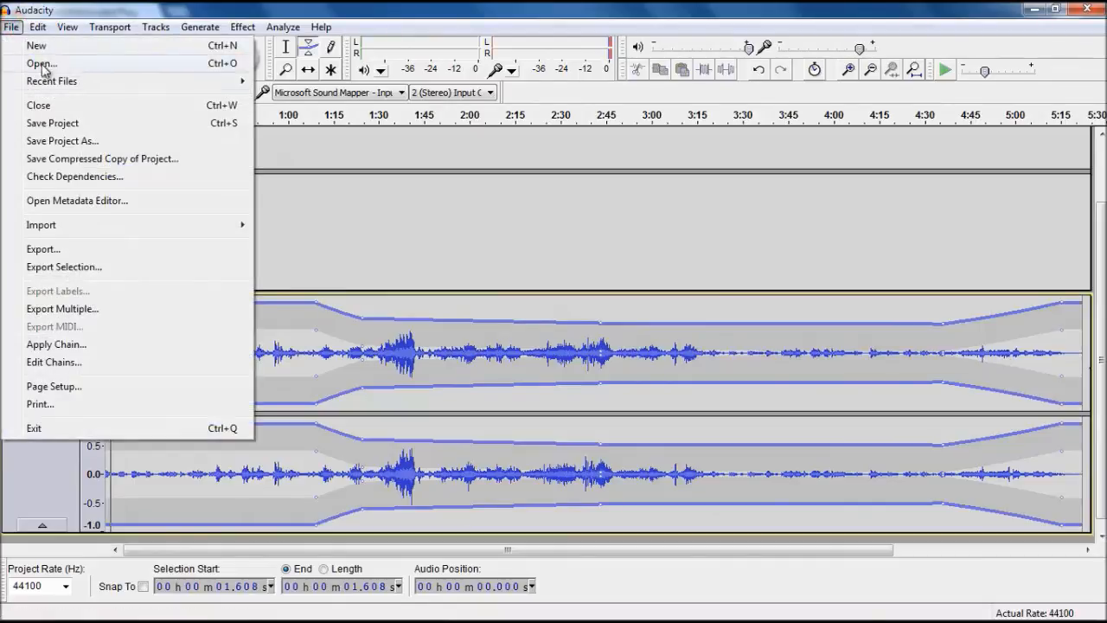
{"action": "left_click", "coordinate": [181, 144]}
{"action": "left_click", "coordinate": [472, 343]}
{"action": "left_click", "coordinate": [692, 373]}
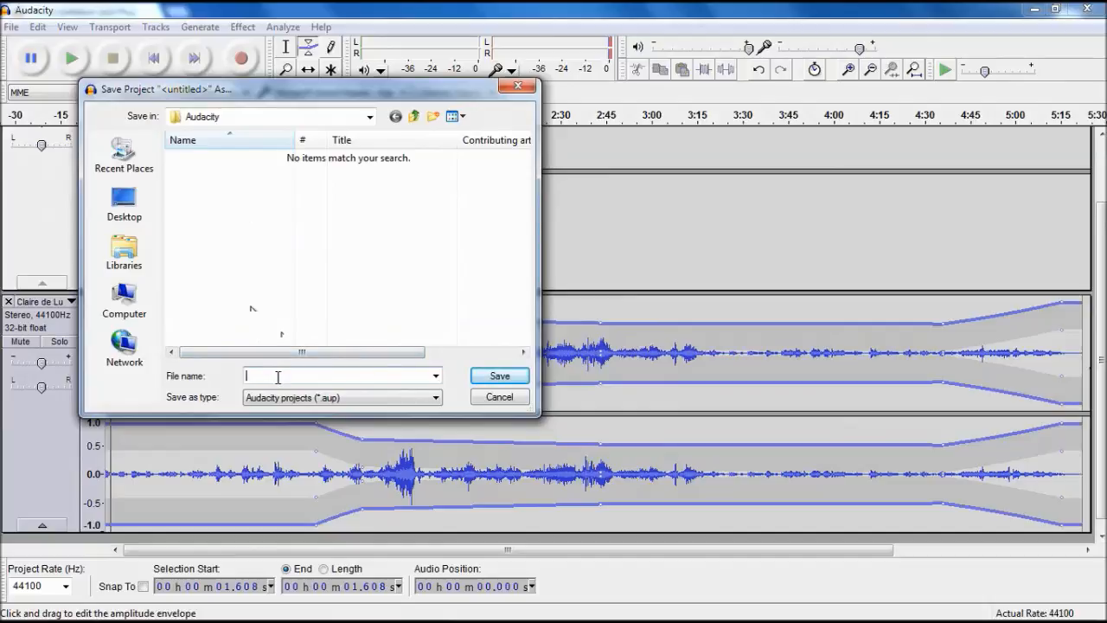
{"action": "type", "text": "123"}
{"action": "left_click", "coordinate": [500, 376]}
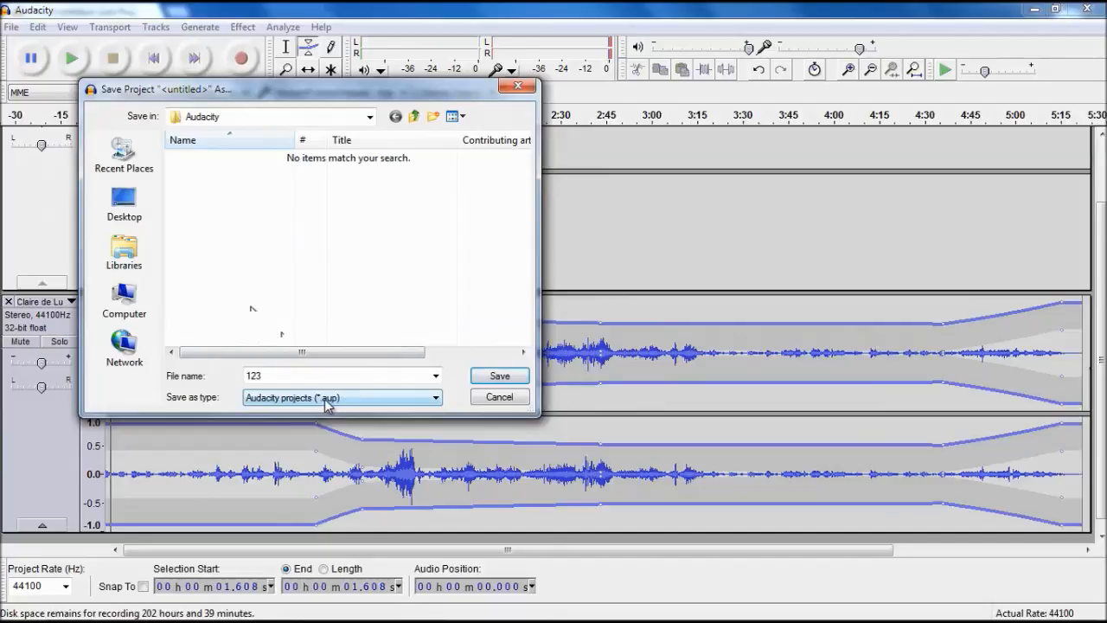
{"action": "left_click", "coordinate": [499, 378]}
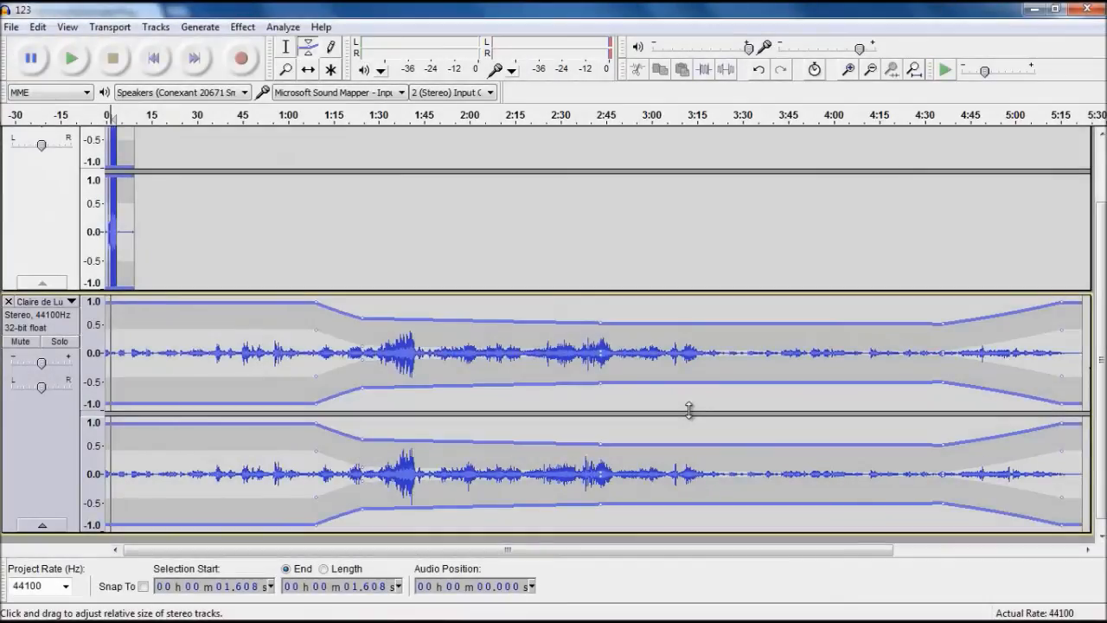
Export the whole mix as an MP3 file named 123_proekt, keeping the existing metadata tags
{"action": "left_click", "coordinate": [12, 27]}
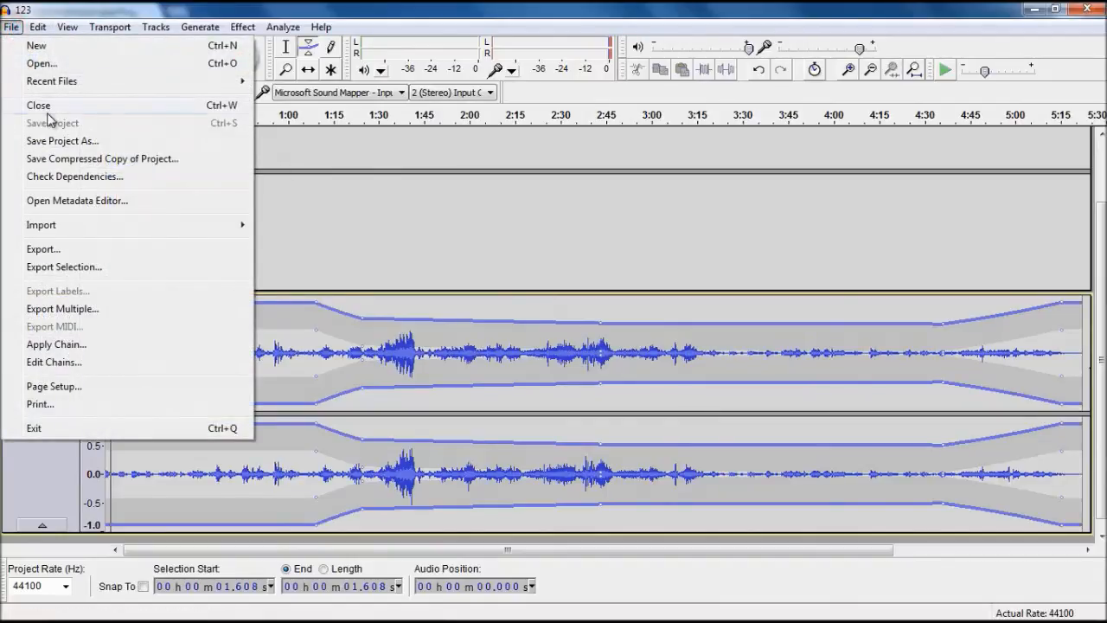
{"action": "left_click", "coordinate": [106, 250]}
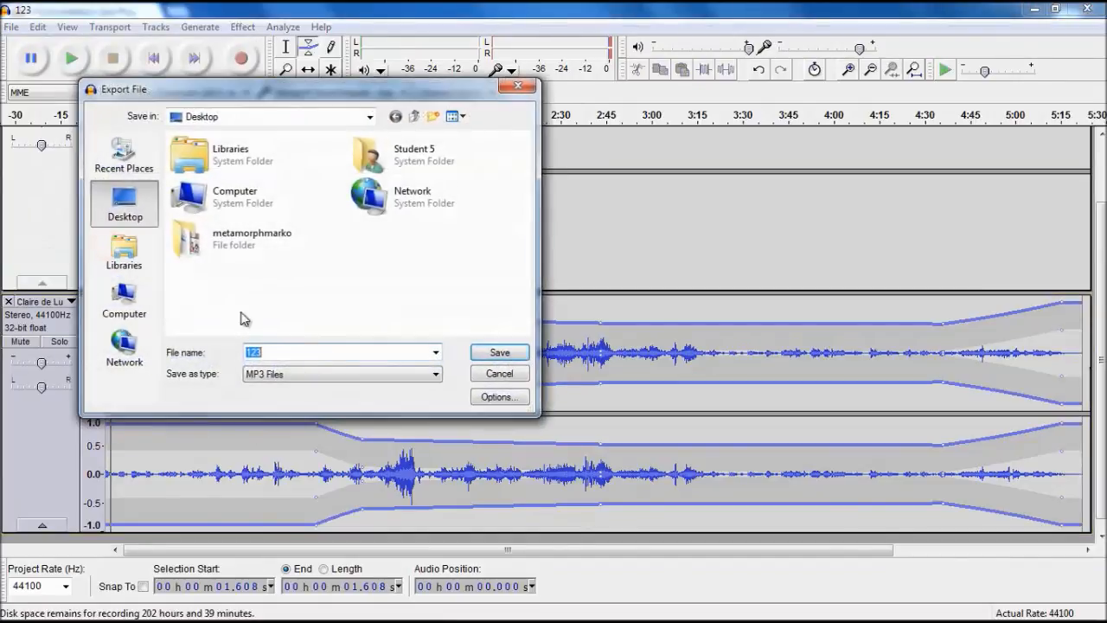
{"action": "left_click", "coordinate": [303, 353]}
{"action": "left_click", "coordinate": [498, 353]}
{"action": "left_click", "coordinate": [641, 487]}
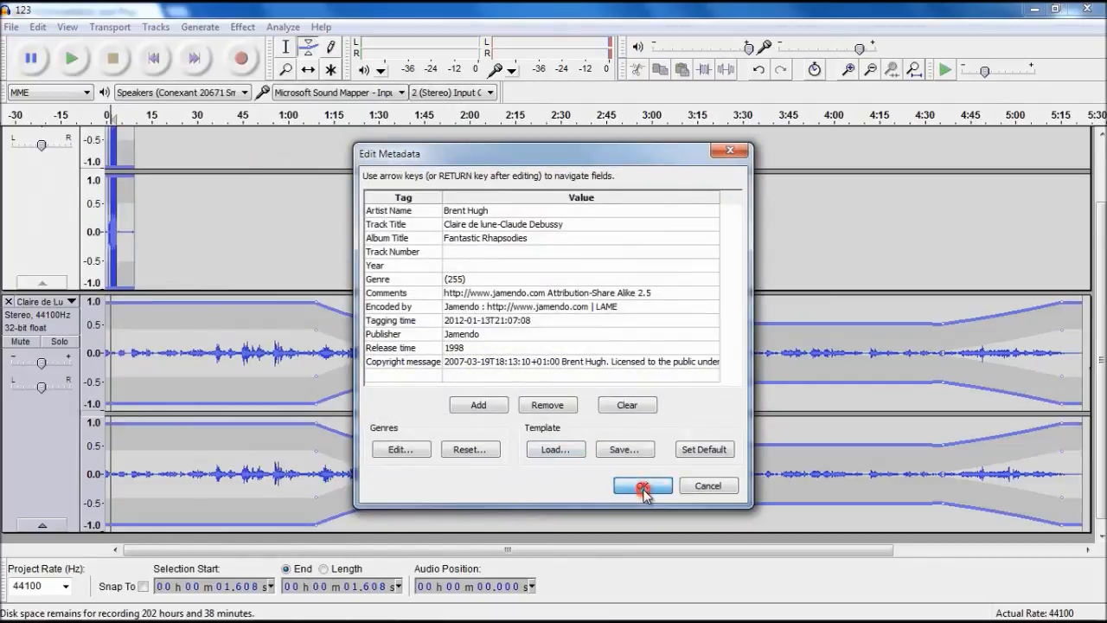
{"action": "left_click", "coordinate": [487, 318]}
{"action": "left_click", "coordinate": [667, 347]}
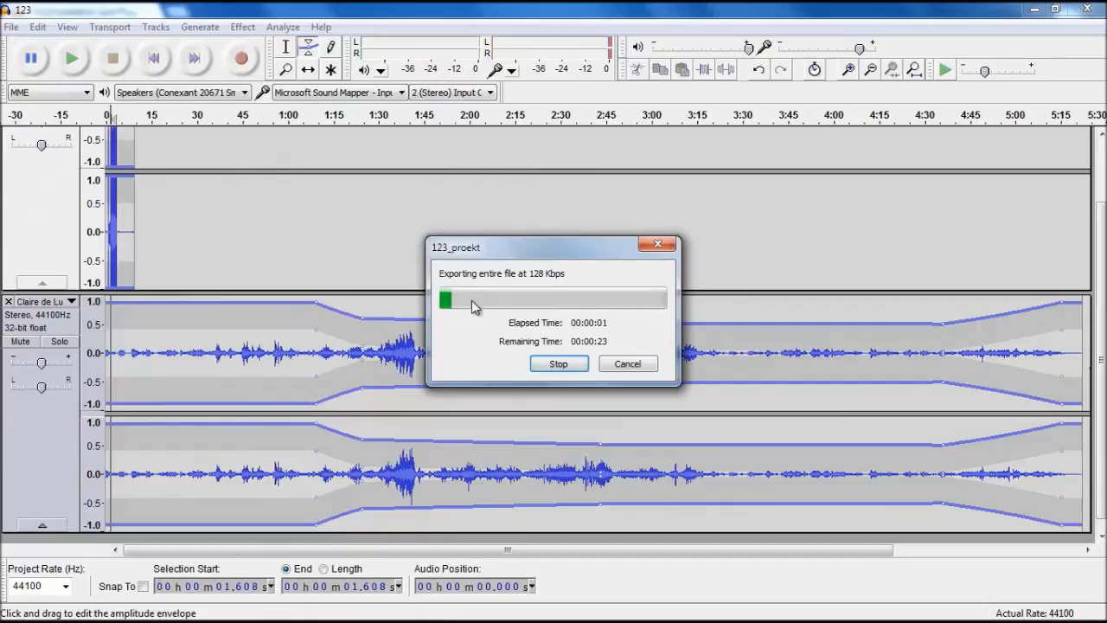